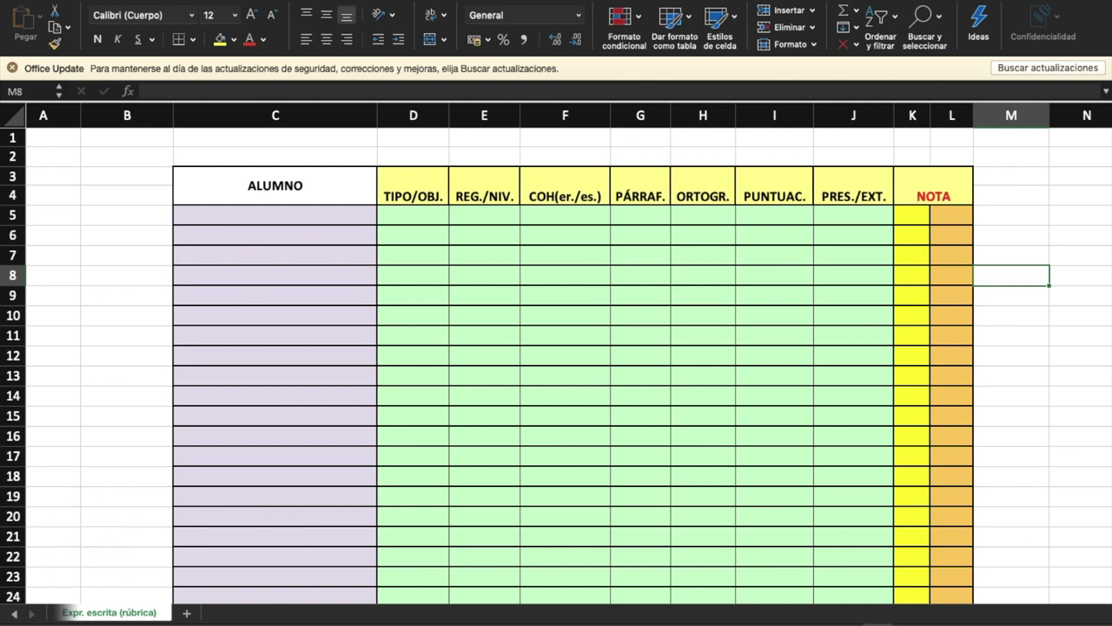
Select the criteria columns and insert blank columns before REG./NIV. and COH(er./es.)
click(279, 115)
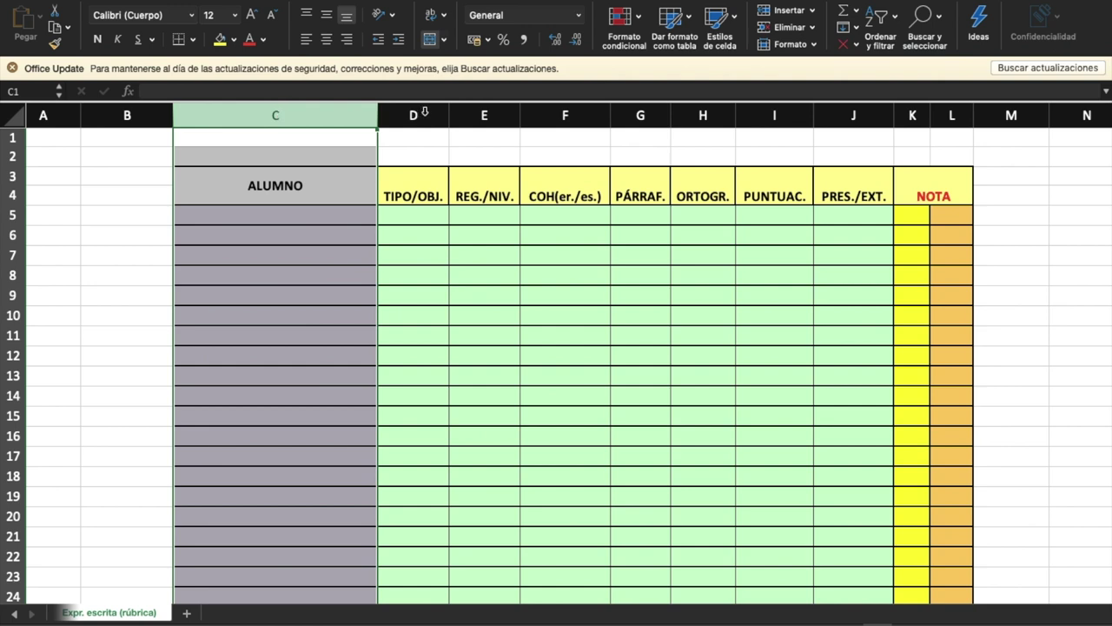
click(424, 113)
shift+click(857, 114)
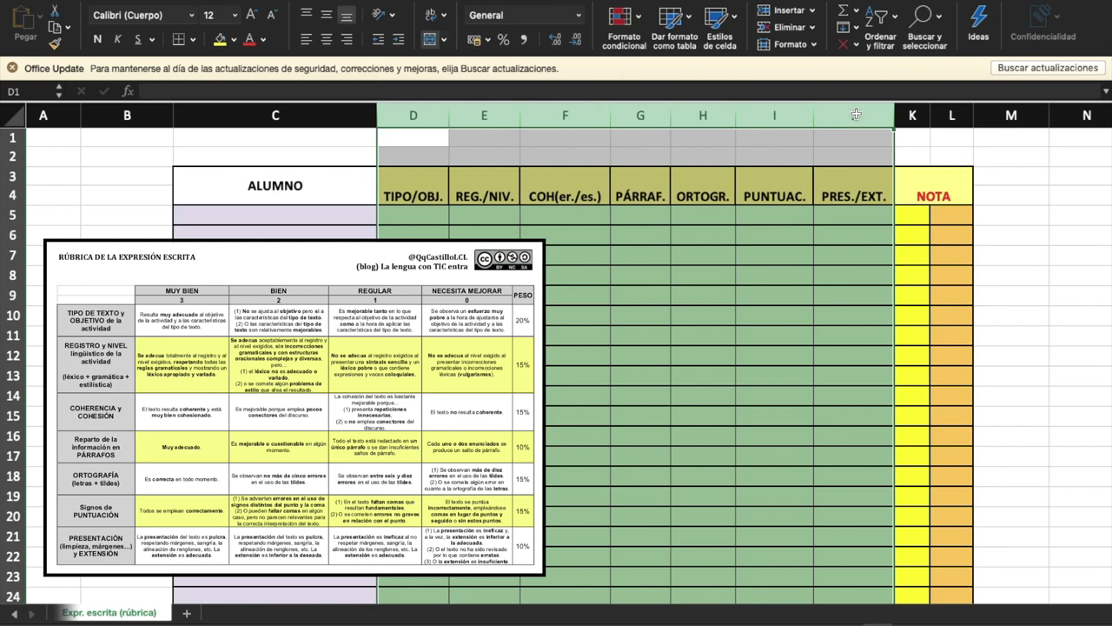
click(469, 115)
right_click(456, 115)
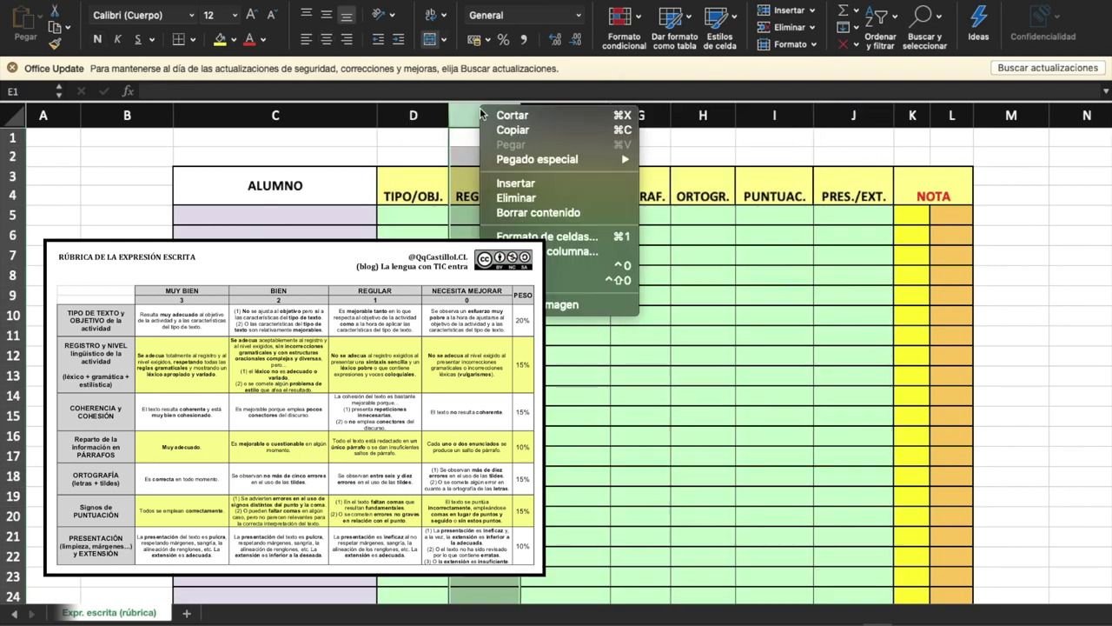
click(509, 183)
right_click(628, 171)
click(635, 295)
Insert further blank columns between the remaining criteria and before the NOTA columns
right_click(820, 115)
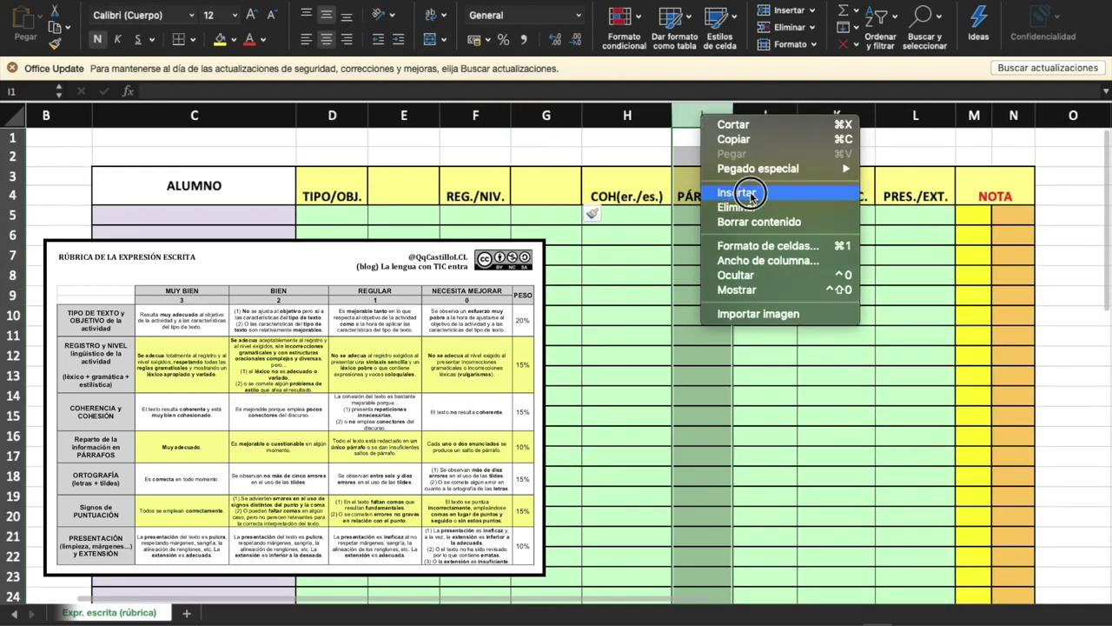
click(844, 186)
right_click(820, 115)
click(838, 192)
click(819, 115)
right_click(820, 115)
click(965, 183)
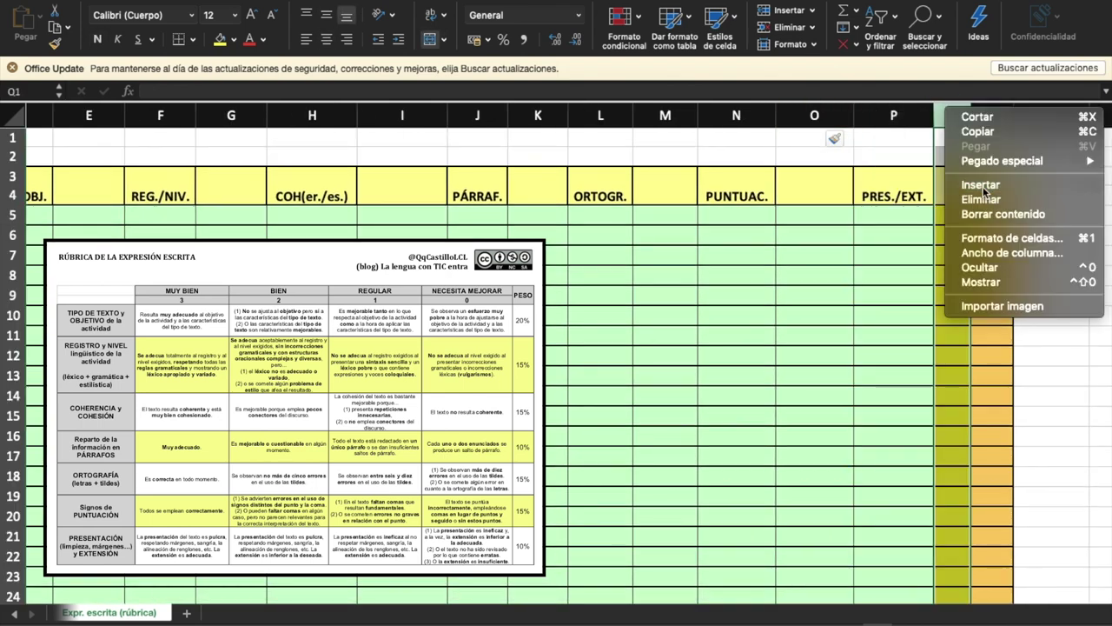
Copy blank column E's format and width onto the other inserted blank columns
scroll(556, 347, left, 5)
scroll(556, 348, down, 5)
scroll(556, 347, up, 5)
click(262, 176)
click(260, 115)
key(ctrl+c)
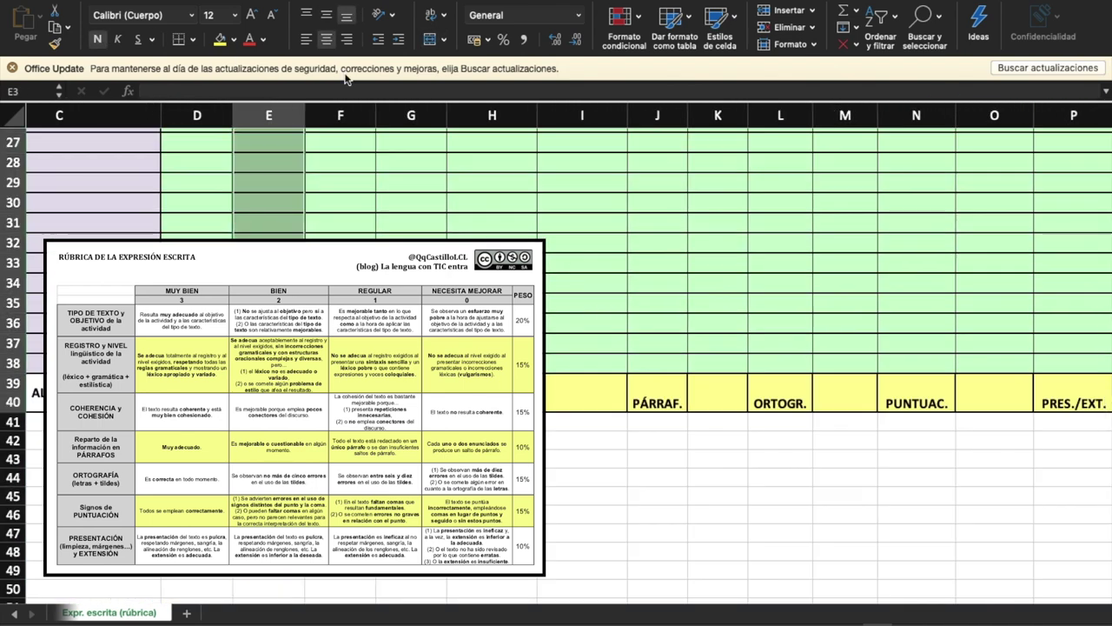
click(403, 115)
key(ctrl+v)
click(839, 115)
key(ctrl+v)
Narrow the six blank spacer columns beside the criteria, K and M to 36 pixels
scroll(994, 115, right, 1)
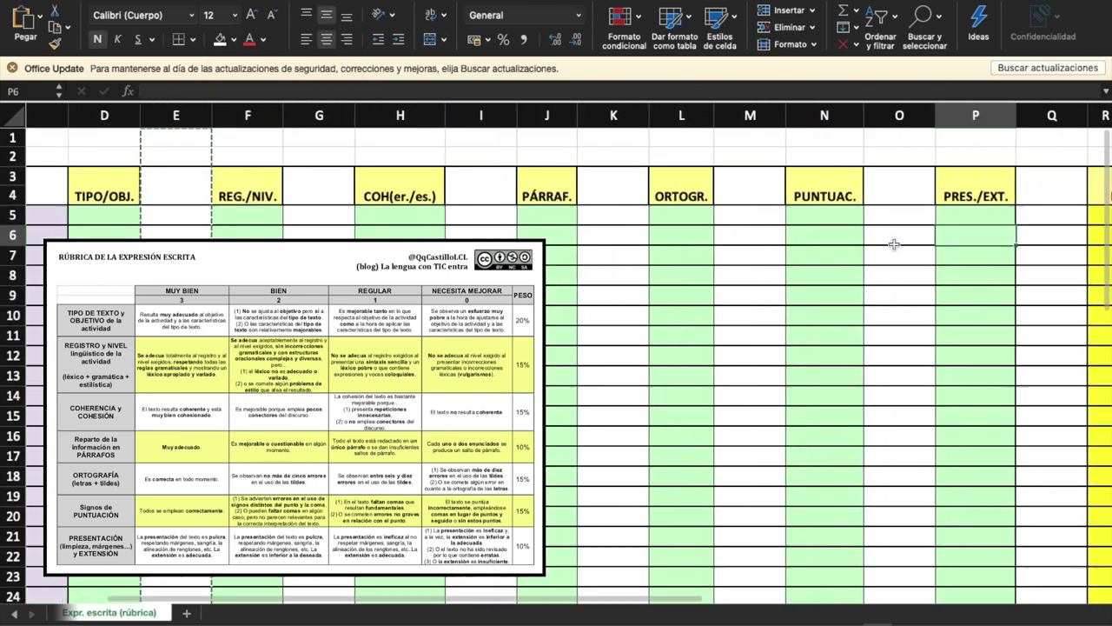
click(222, 115)
drag(257, 115, 227, 115)
drag(370, 115, 339, 115)
drag(499, 115, 470, 115)
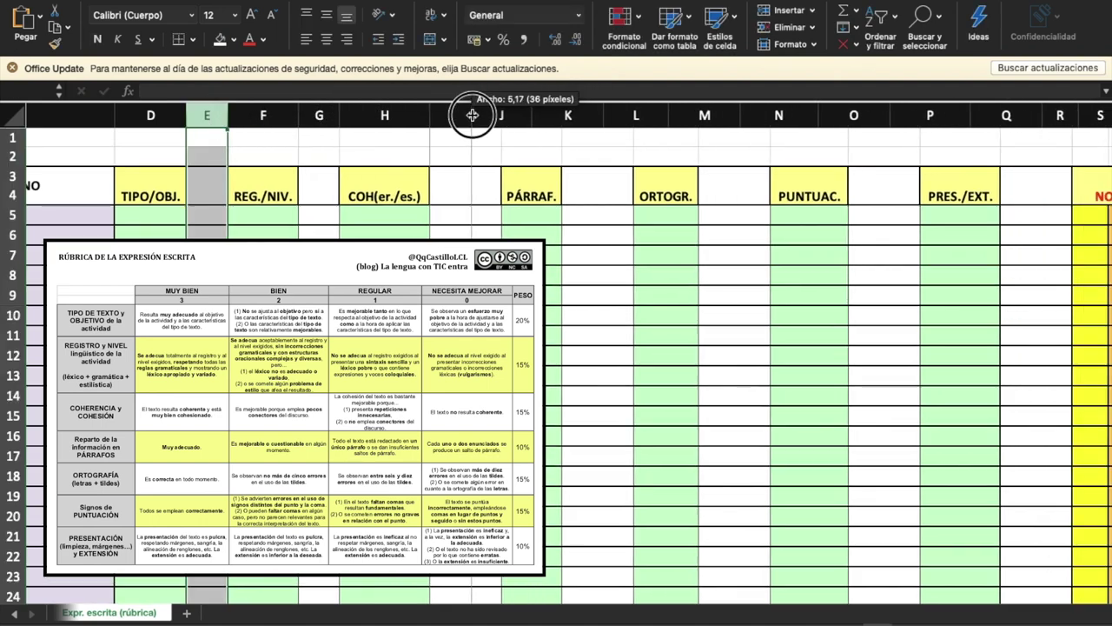
drag(602, 115, 571, 114)
drag(705, 115, 677, 114)
drag(824, 114, 797, 114)
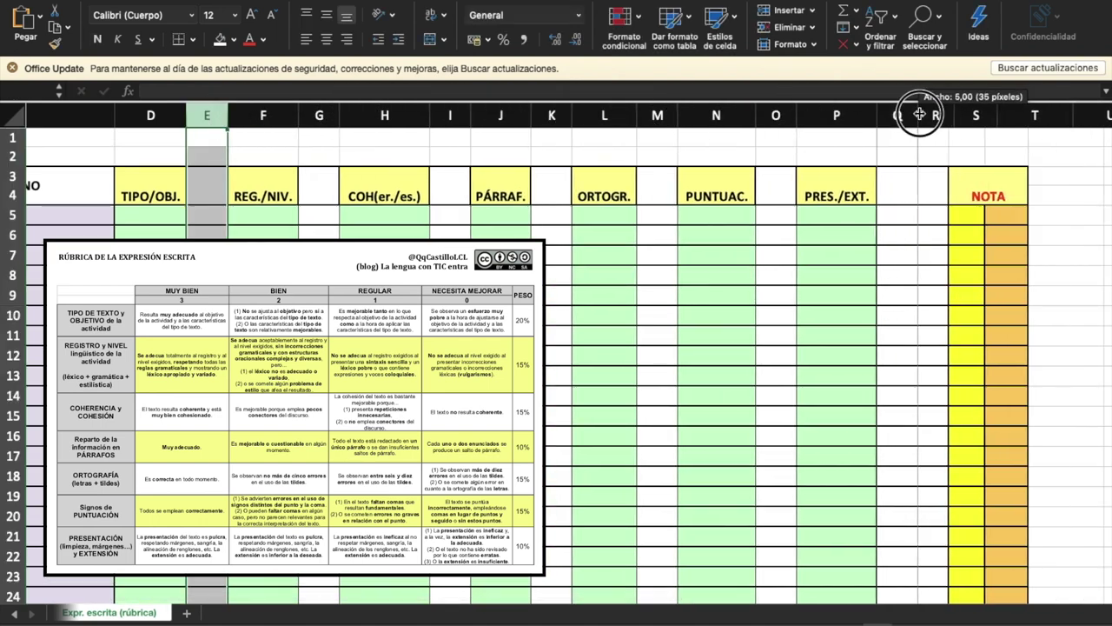
scroll(819, 306, left, 1)
click(818, 306)
scroll(819, 306, right, 2)
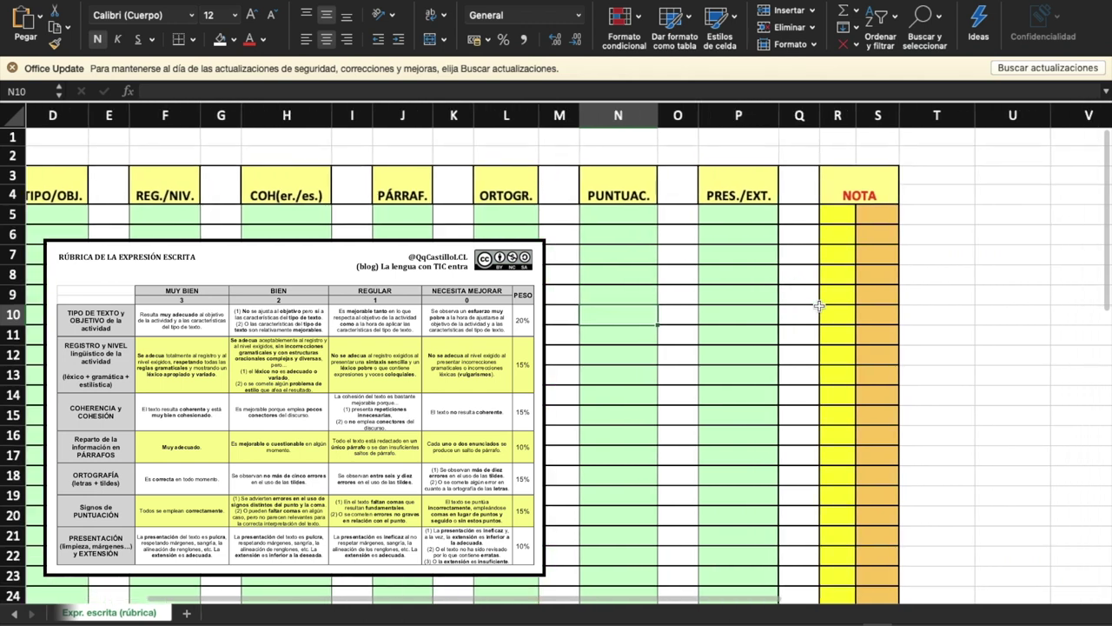
click(839, 108)
Enter the first two students' scores: 3,2,1,2,1,3,2 and 2,3,2,3,2,3,3
drag(839, 108, 875, 114)
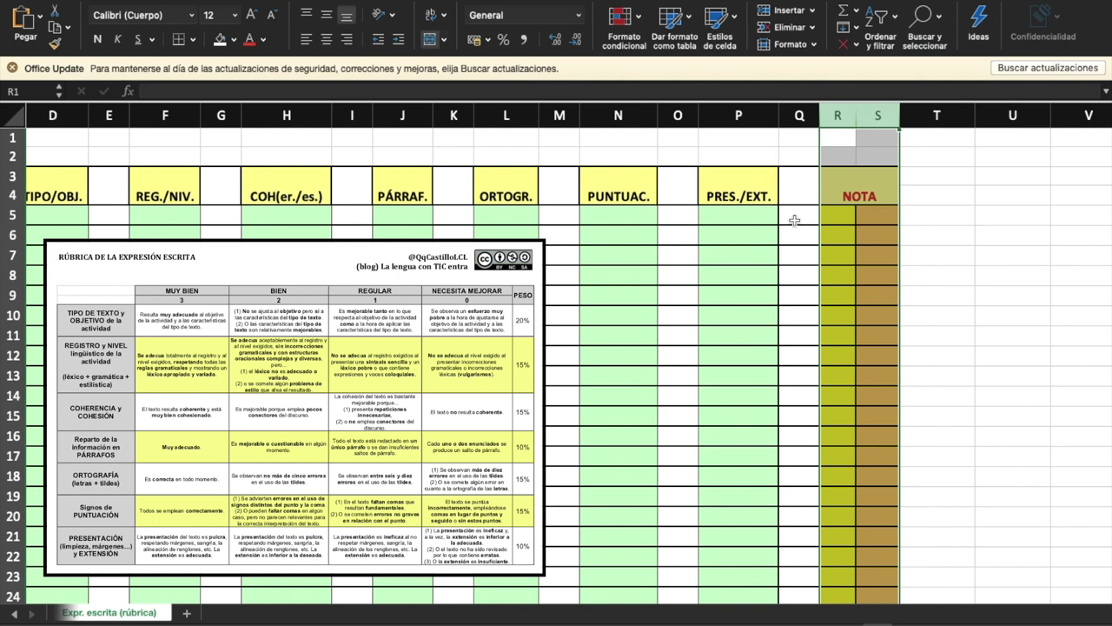
scroll(795, 221, left, 2)
click(230, 215)
text(3	2)
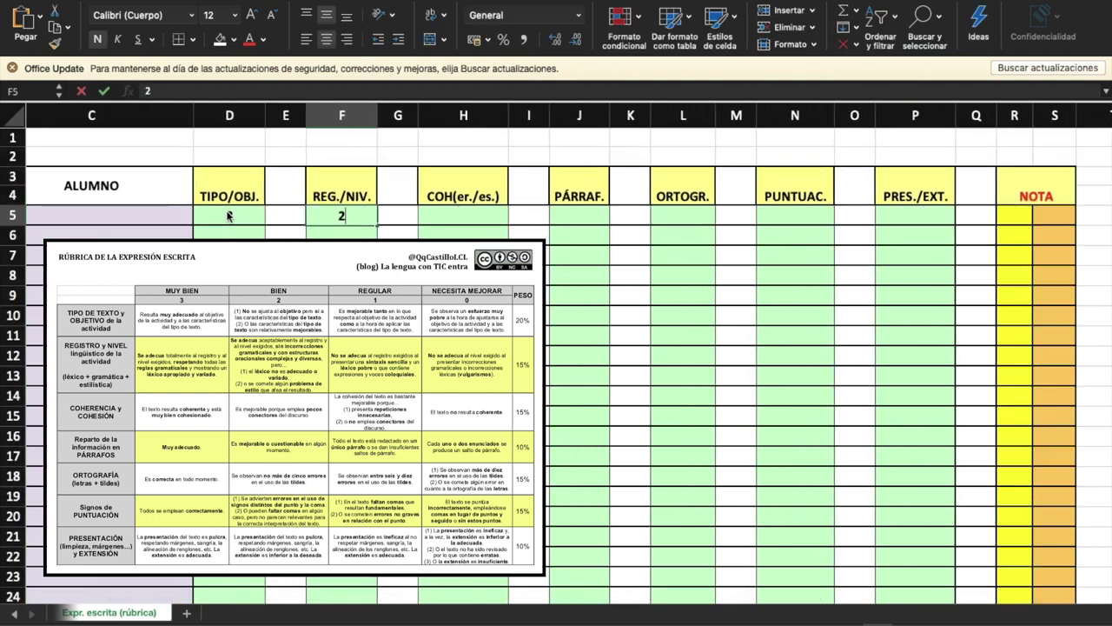
text(	1	2	1	3)
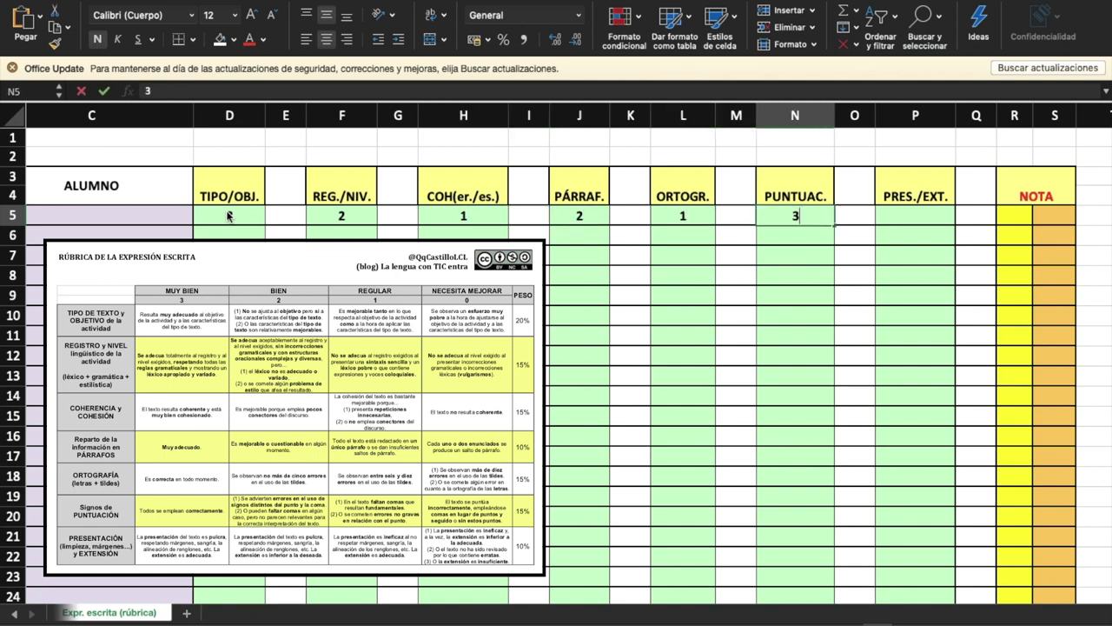
key(Tab)
text(2)
key(Return)
text(2	3	2	3	2	3	3)
key(Return)
Enter the third and fourth students' scores: 3,3,3,3,3,3 and 3,2,2,2,2,2,1
text(3	3	3	3	3	3)
key(Return)
text(3	2	2	2	2	2	1)
key(Tab)
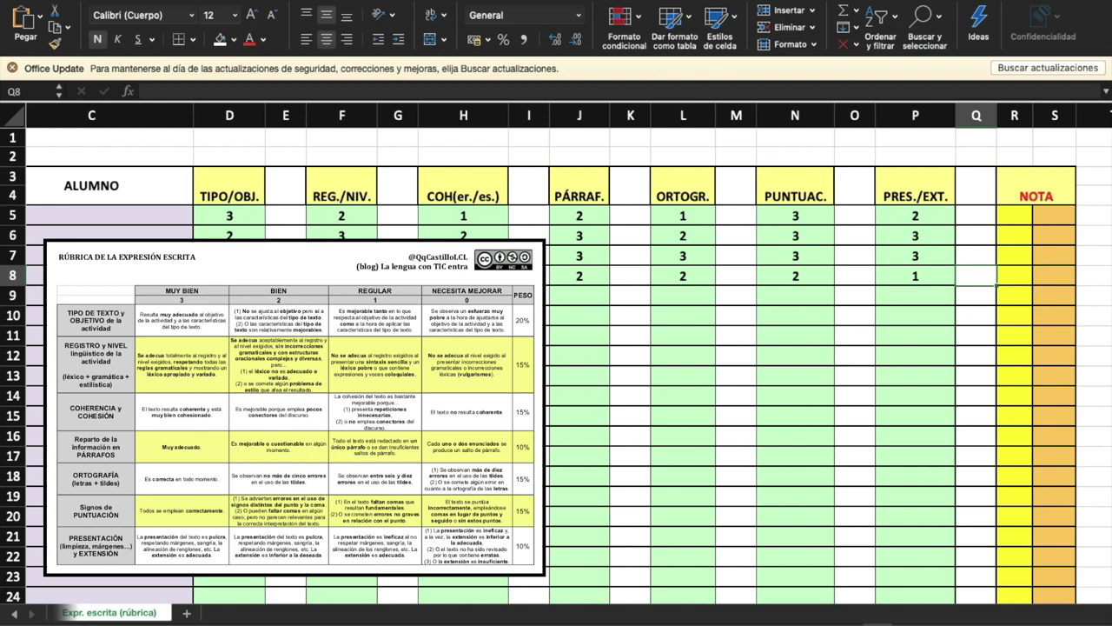
click(283, 216)
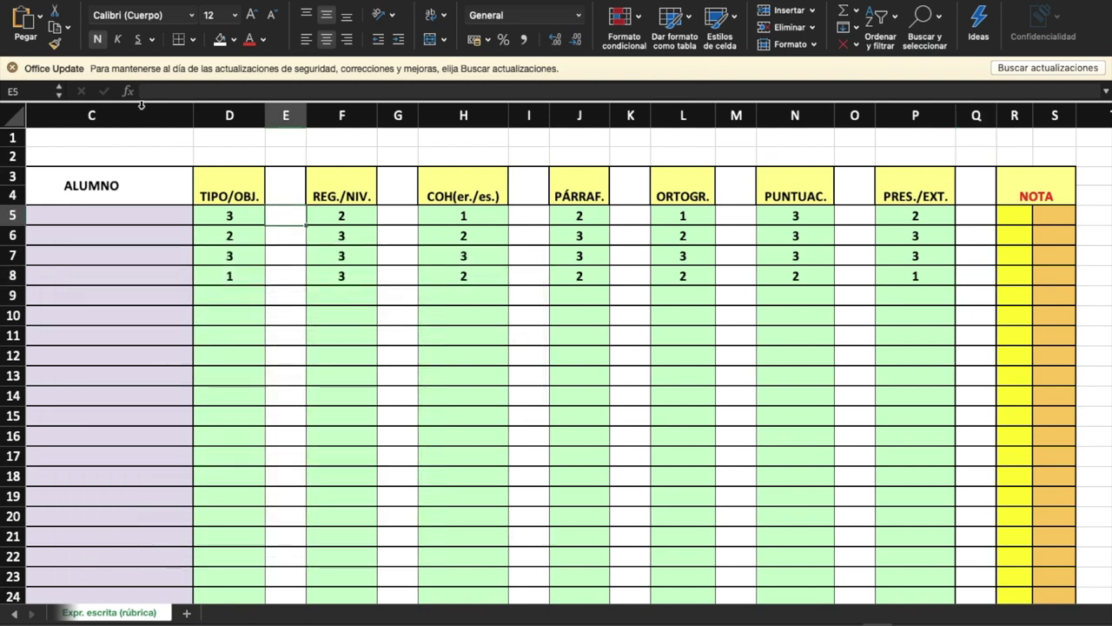
Make E5 a PRODUCTO of D5 and 20%, giving the TIPO/OBJ. weighted score 0,6
click(127, 91)
double_click(966, 179)
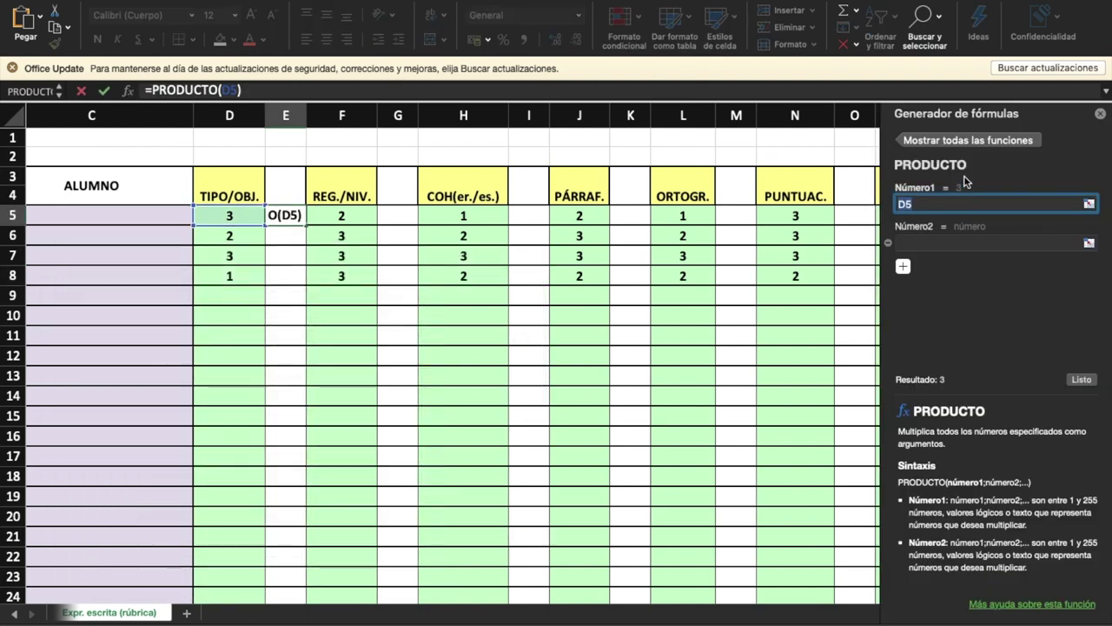
click(231, 215)
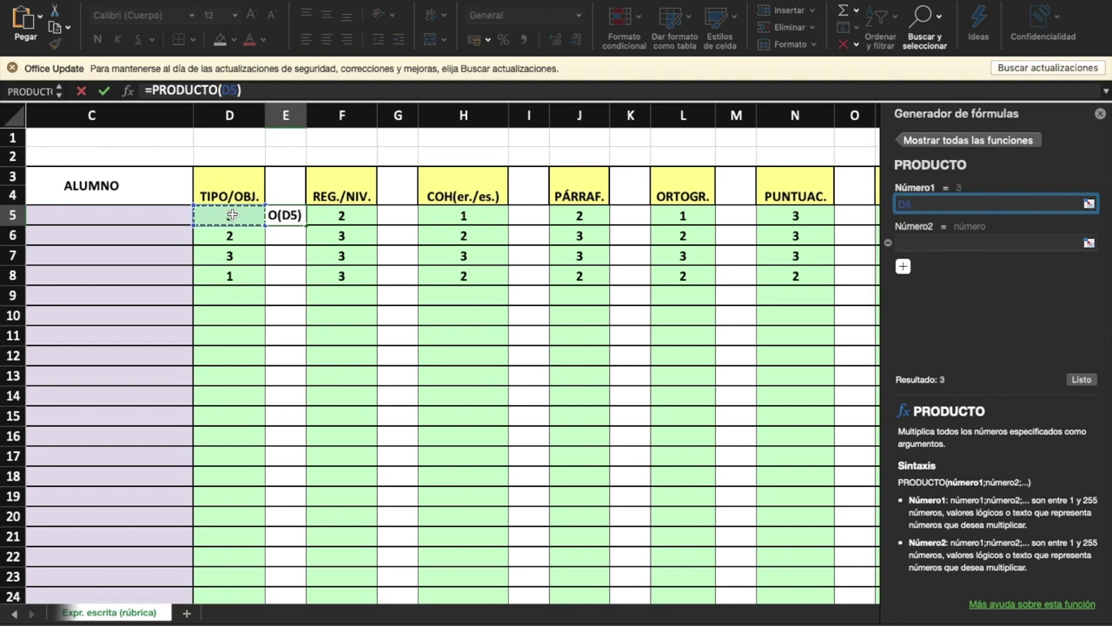
click(955, 243)
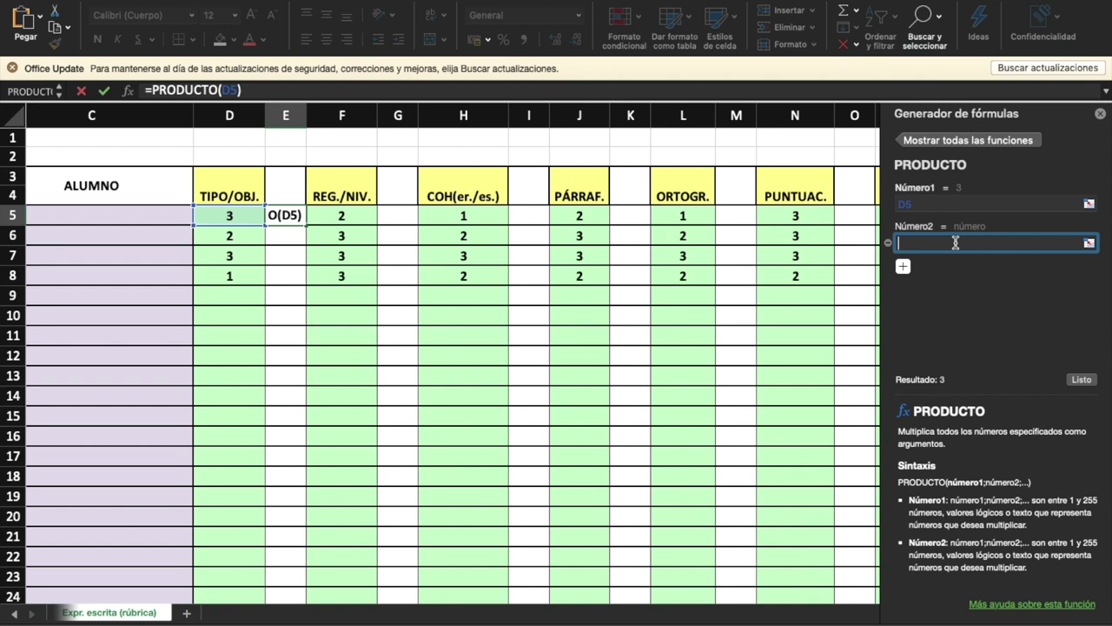
text(20%)
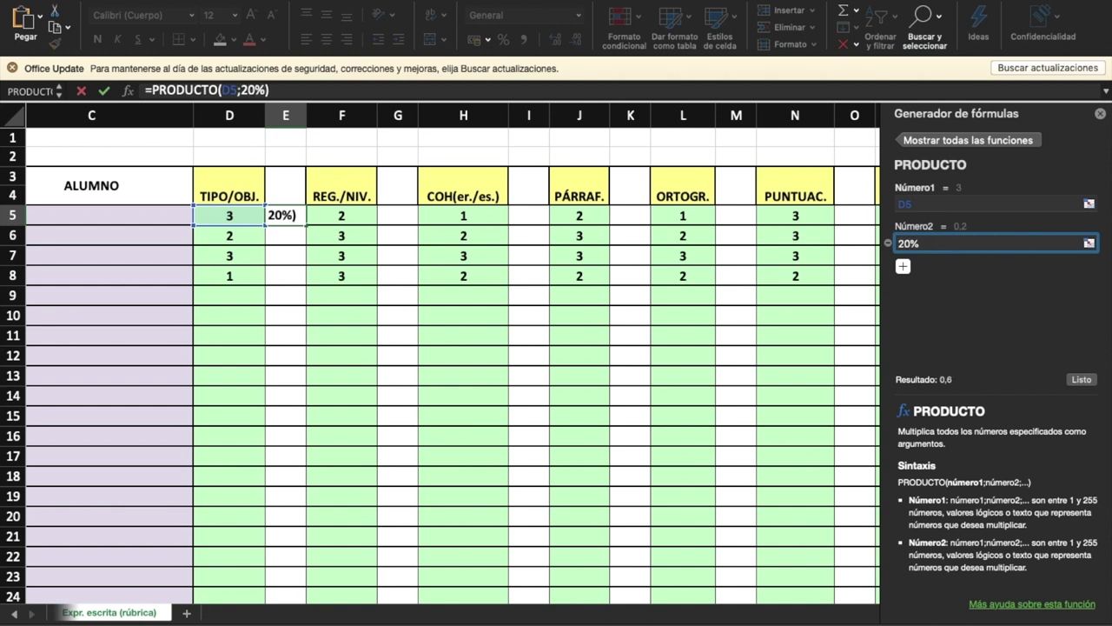
key(Return)
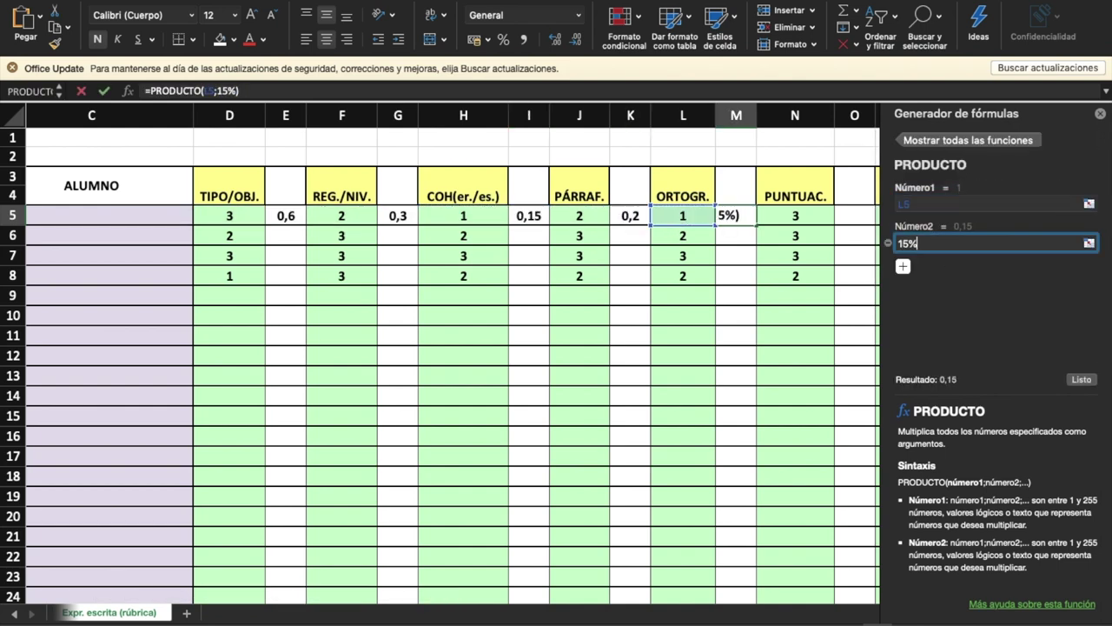
scroll(1006, 281, left, 1)
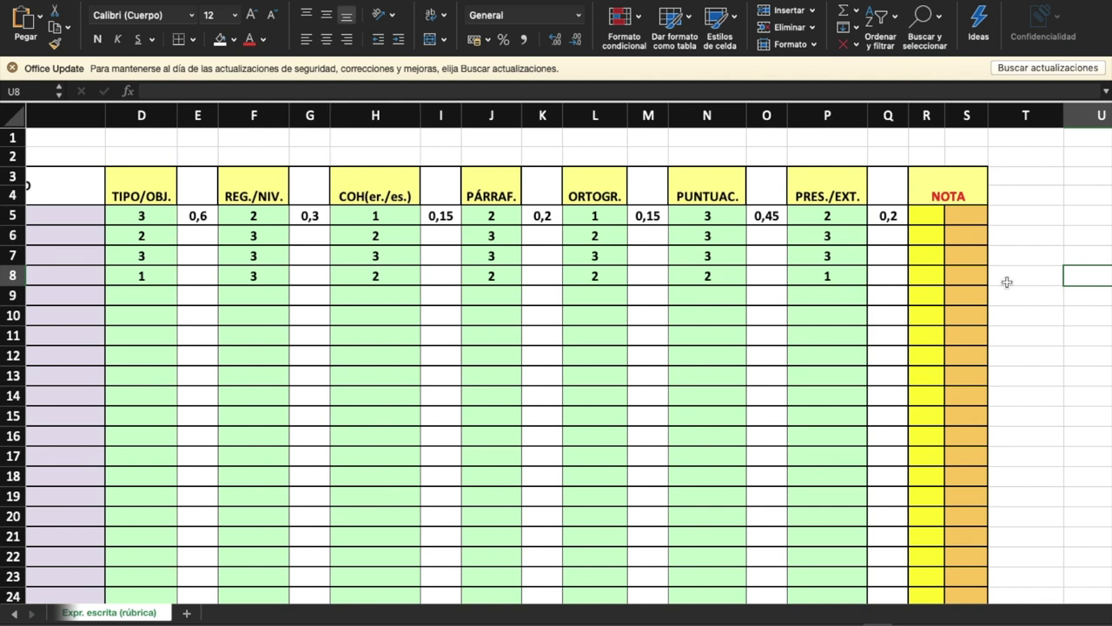
Set R5 to SUMA(E5;G5;I5;K5;M5;O5;Q5), giving a total of 2,05
click(933, 212)
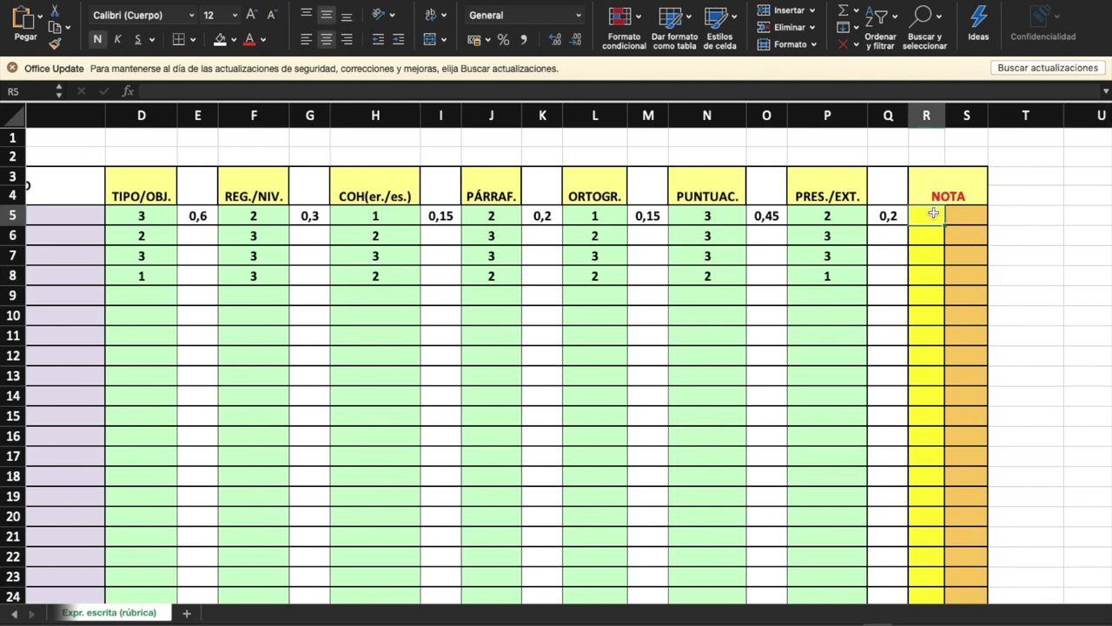
click(128, 93)
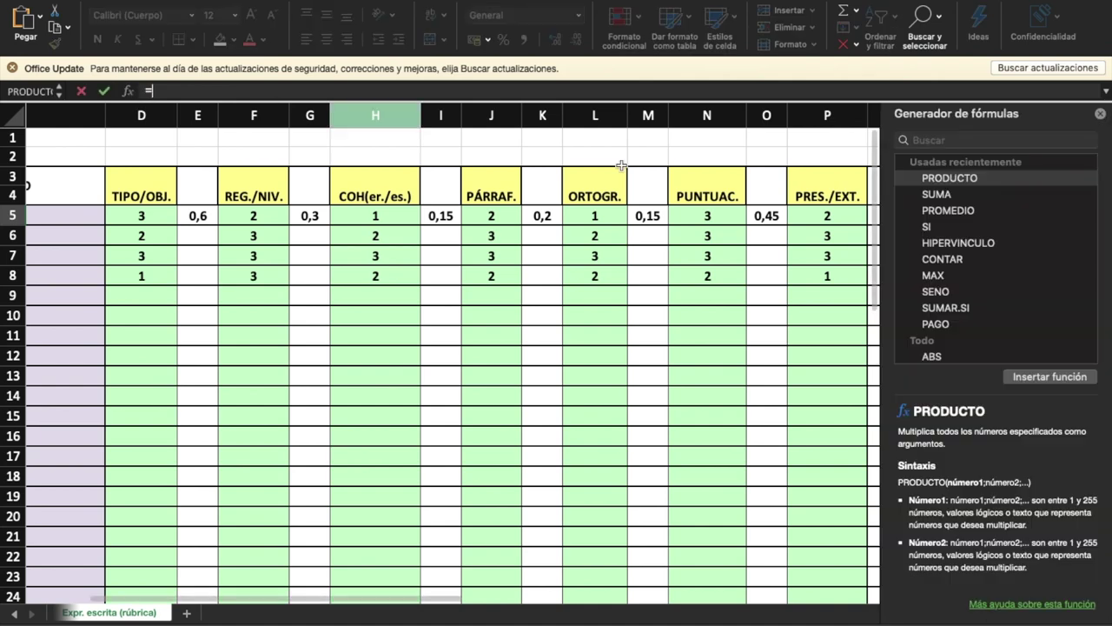
scroll(745, 269, right, 3)
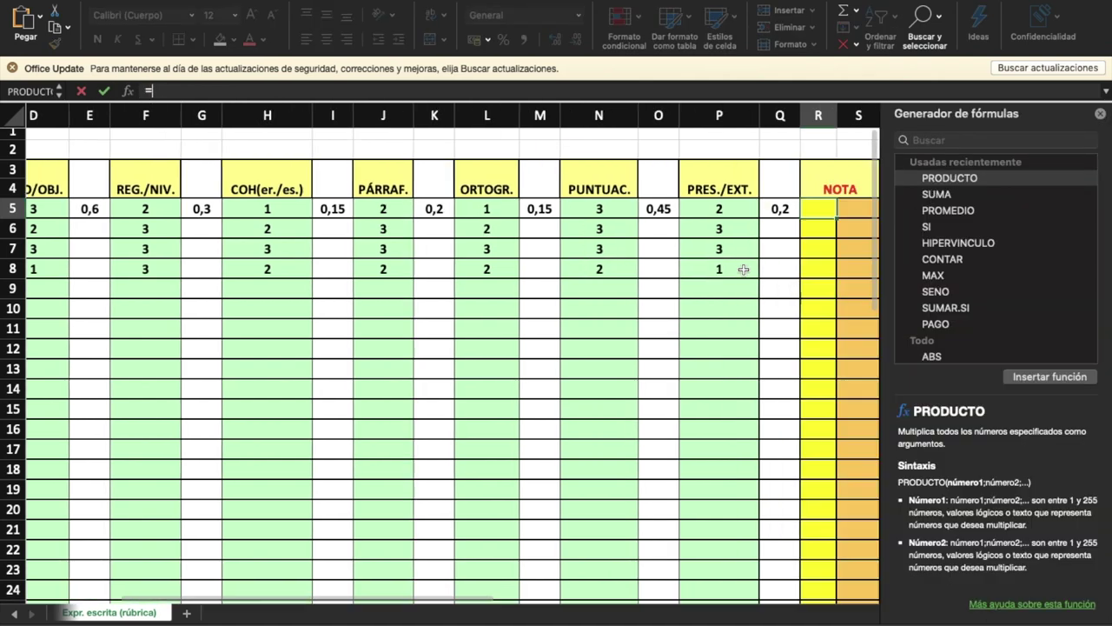
click(952, 195)
double_click(951, 194)
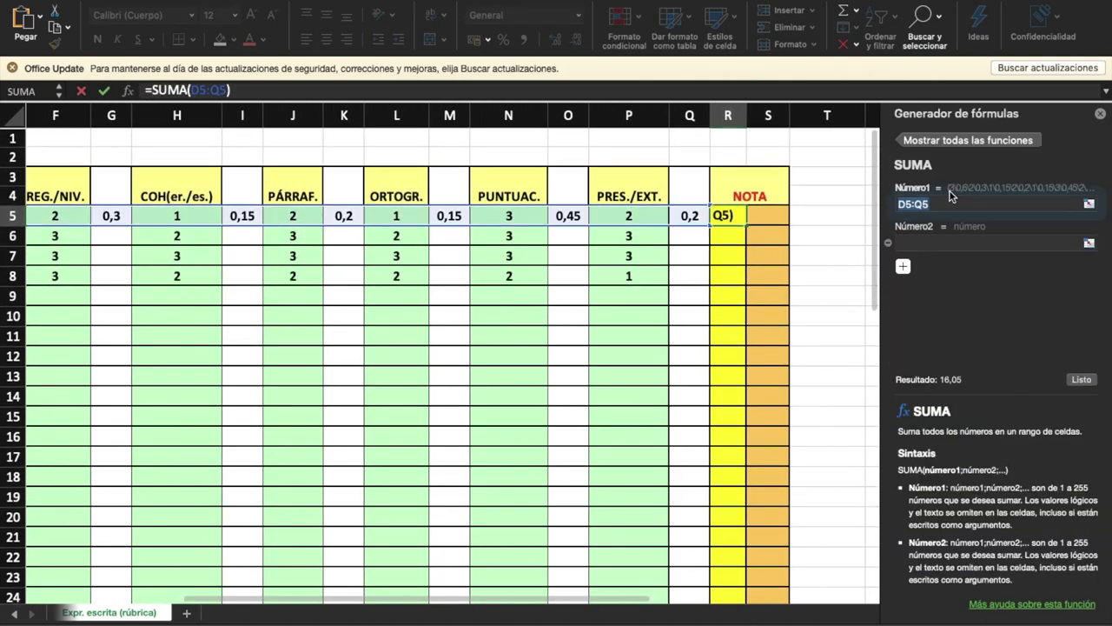
text(E5)
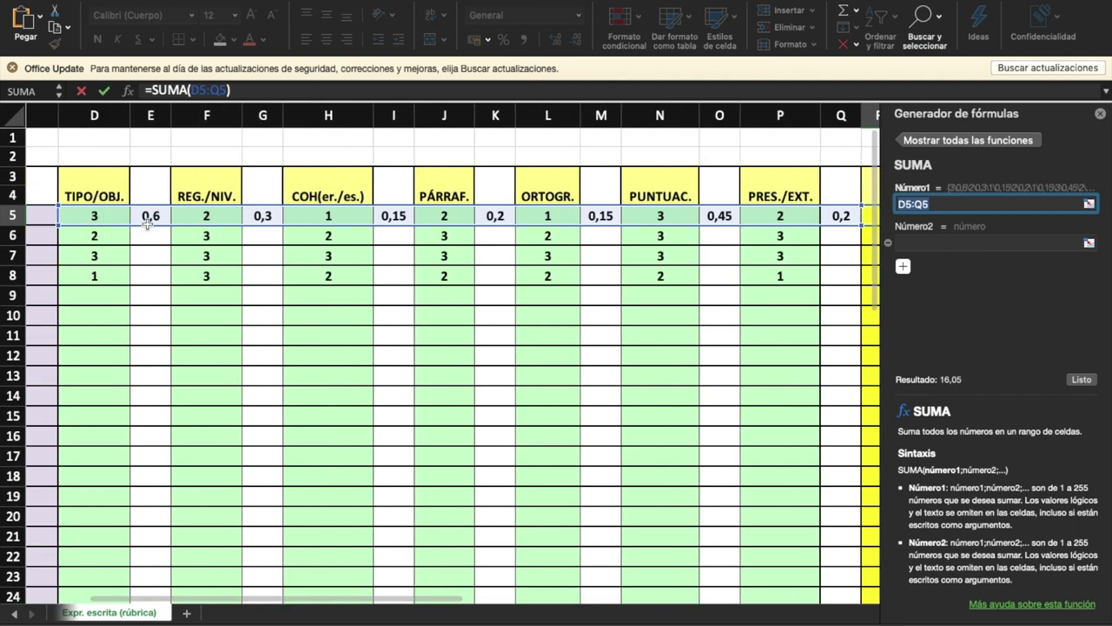
text(;G5;I5)
click(910, 309)
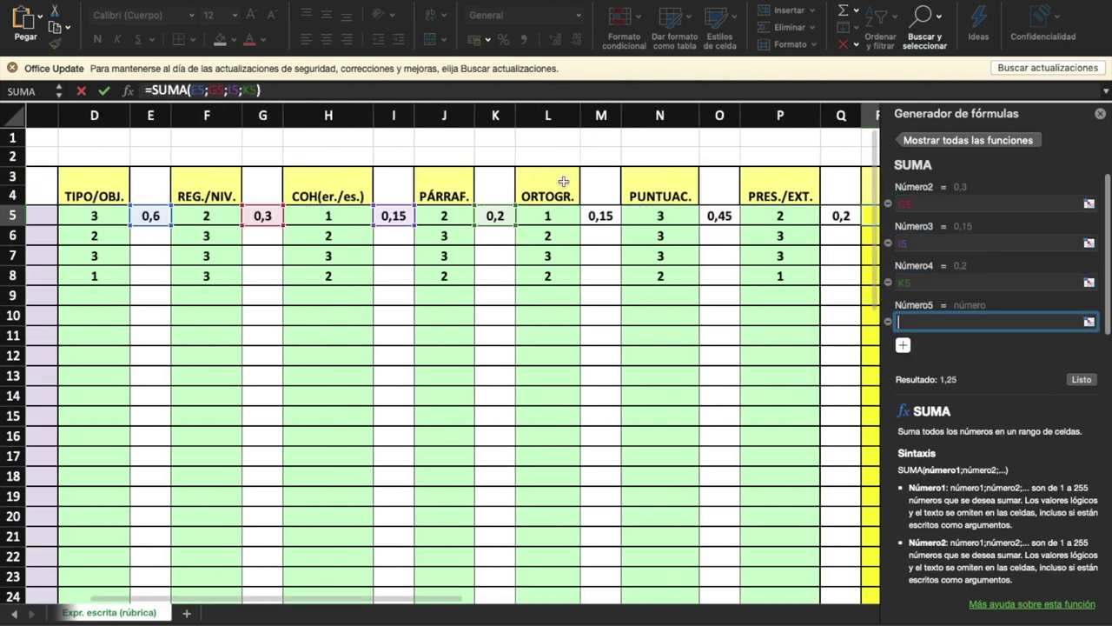
text(;K5;M5;O5;Q5)
click(1089, 379)
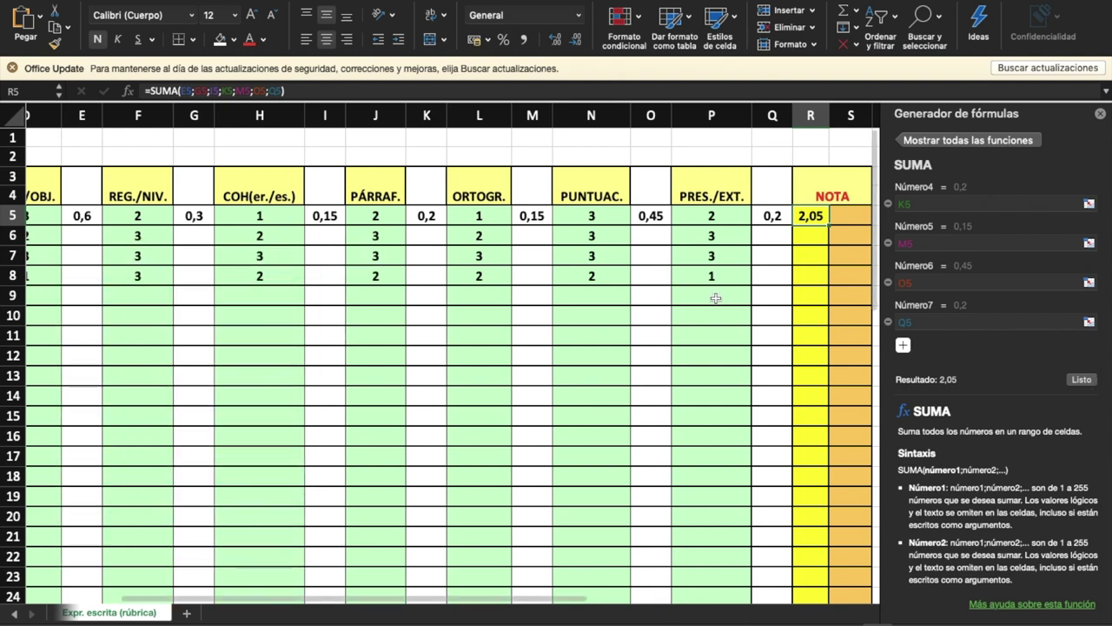
scroll(715, 298, right, 2)
click(1100, 114)
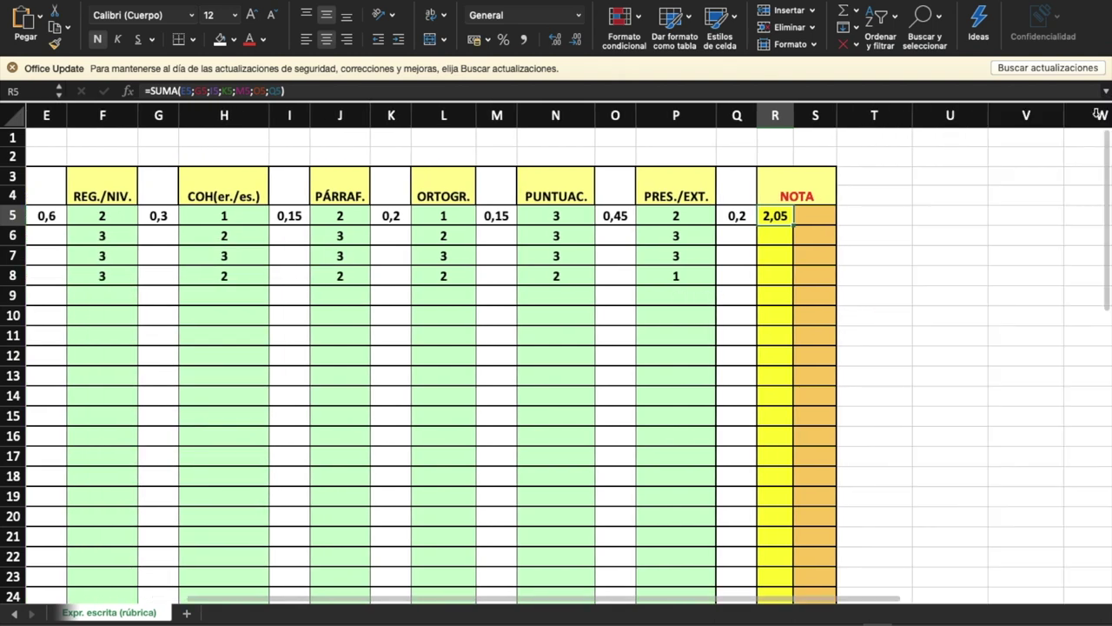
Enter a PRODUCTO formula in S5 multiplying the R5 total by 10
scroll(855, 257, right, 5)
click(676, 219)
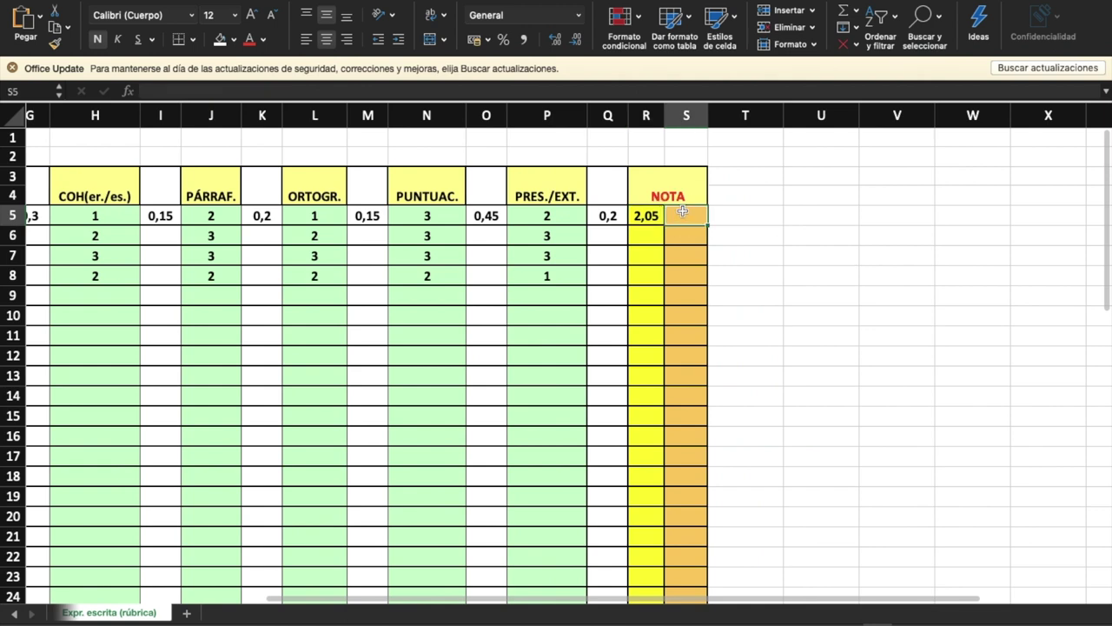
key(shift+F3)
click(949, 195)
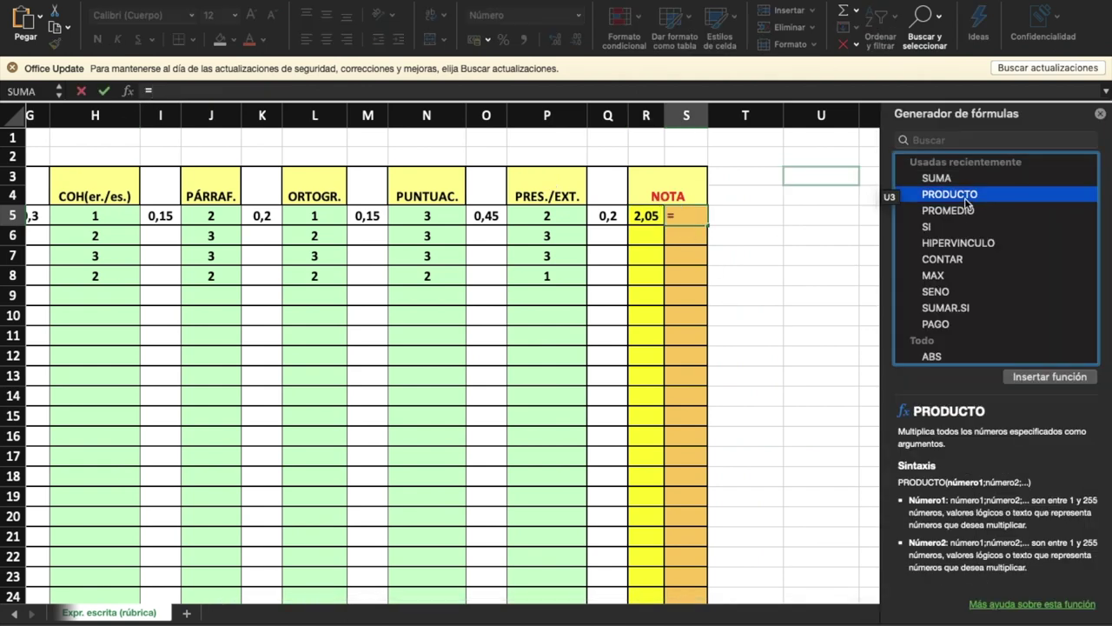
double_click(966, 197)
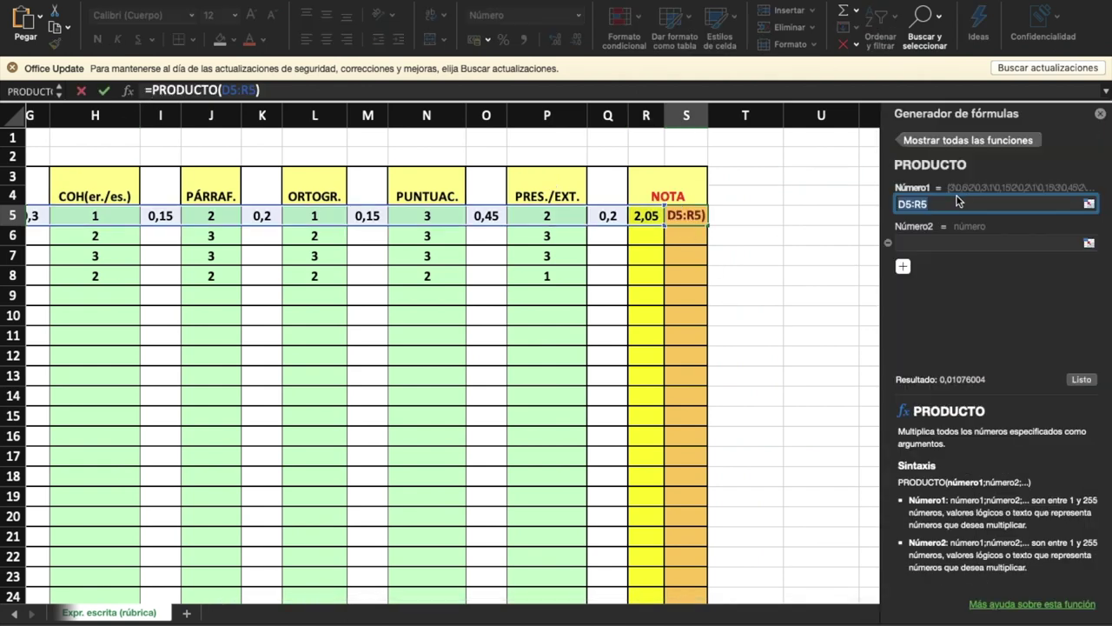
click(646, 215)
click(914, 243)
text(10)
click(1082, 380)
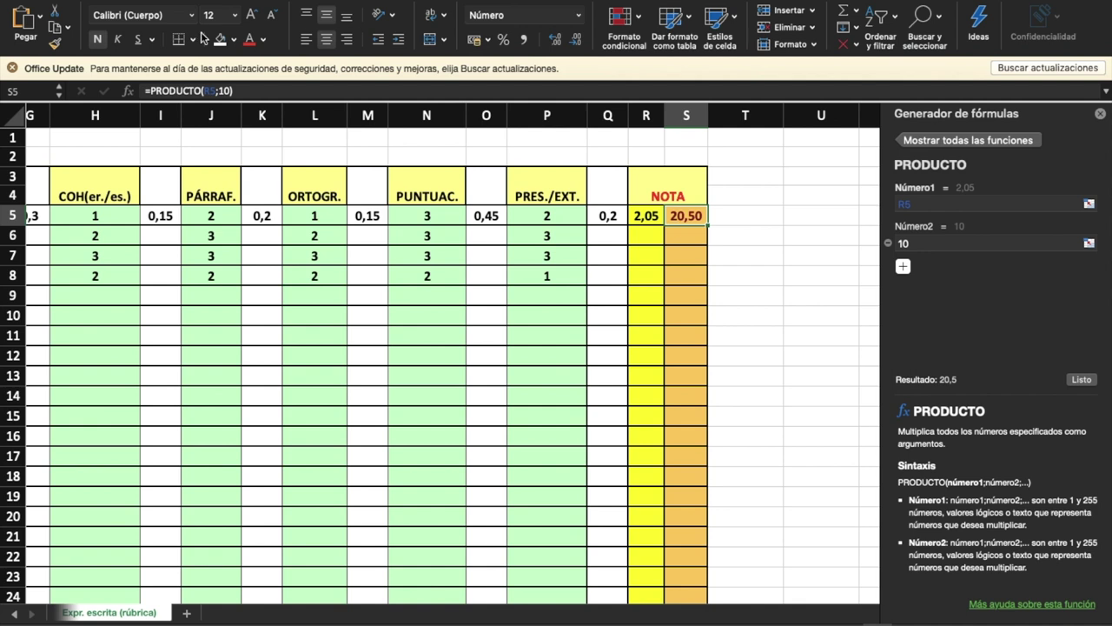
Divide the S5 formula by 3 so the grade shows 6,83
click(271, 88)
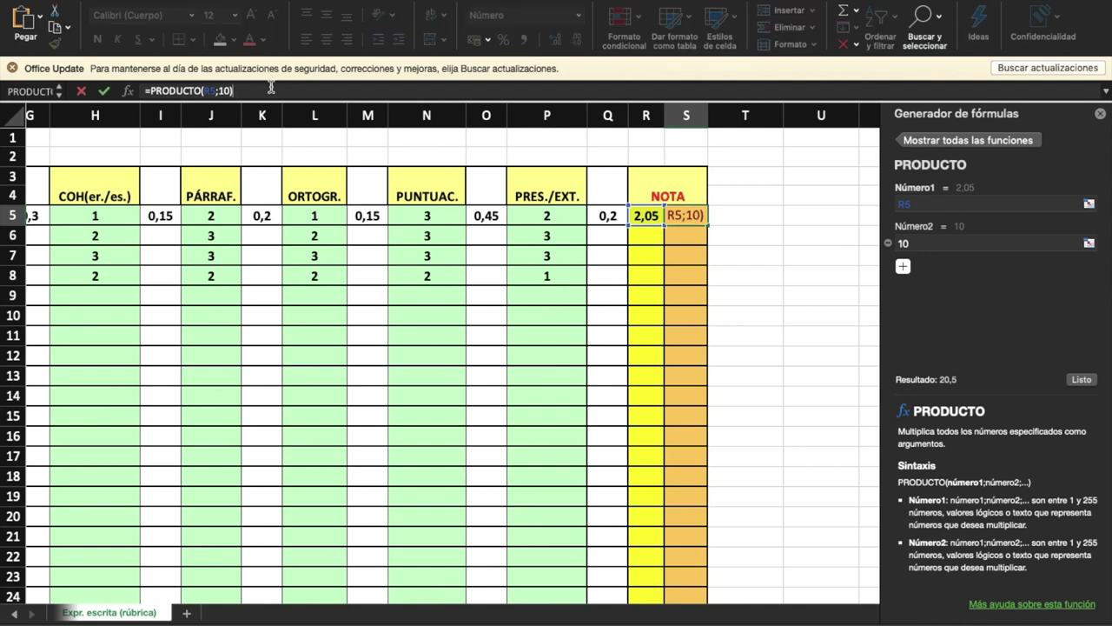
text(/3)
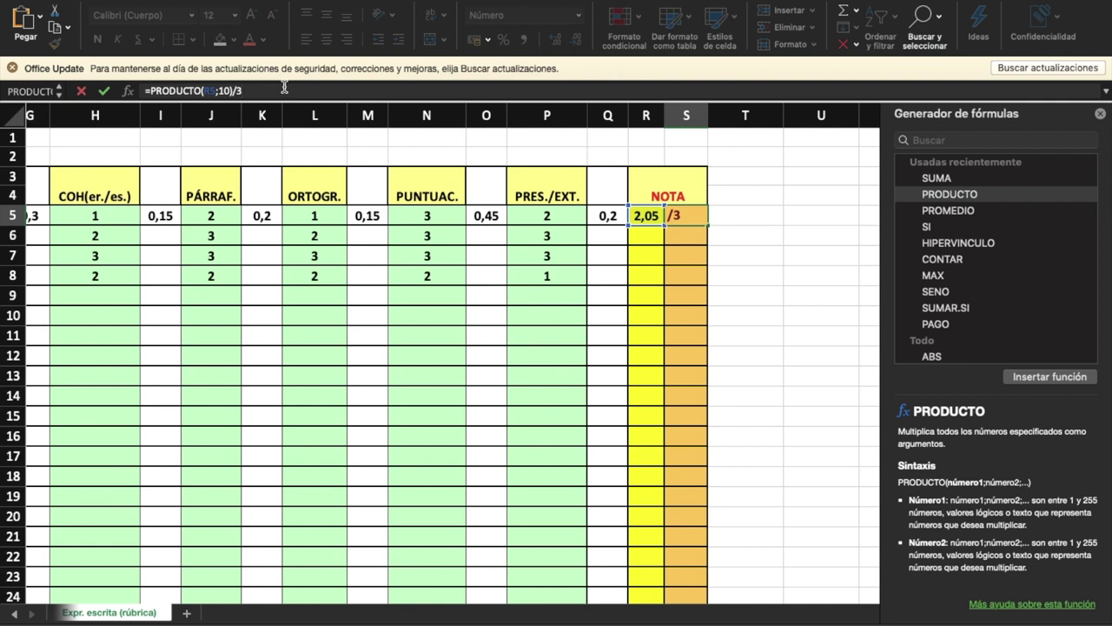
key(Return)
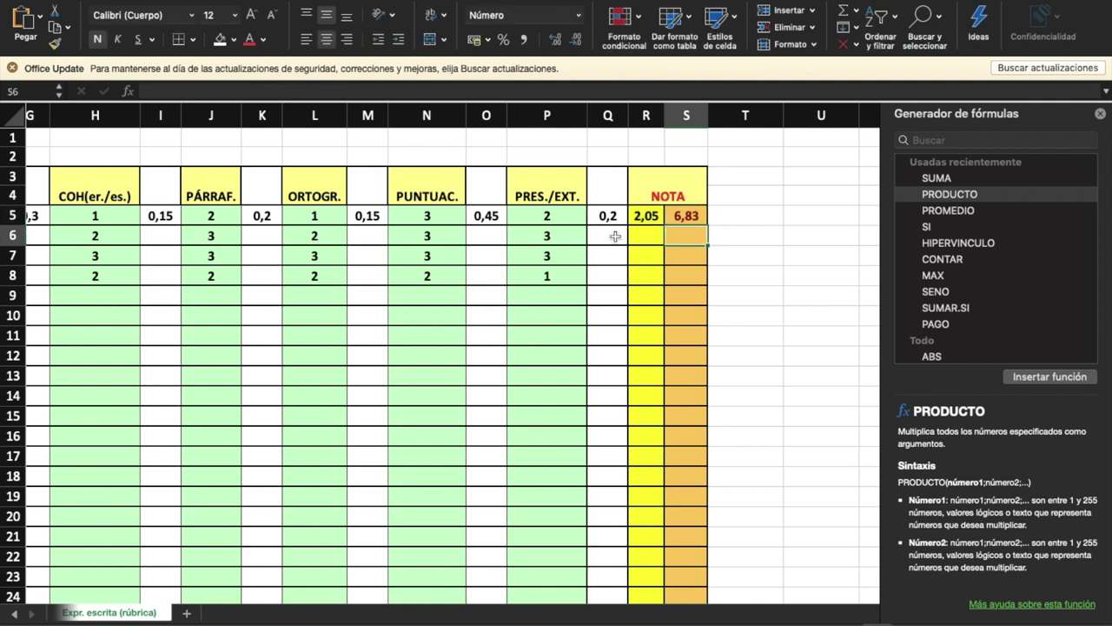
scroll(616, 237, left, 3)
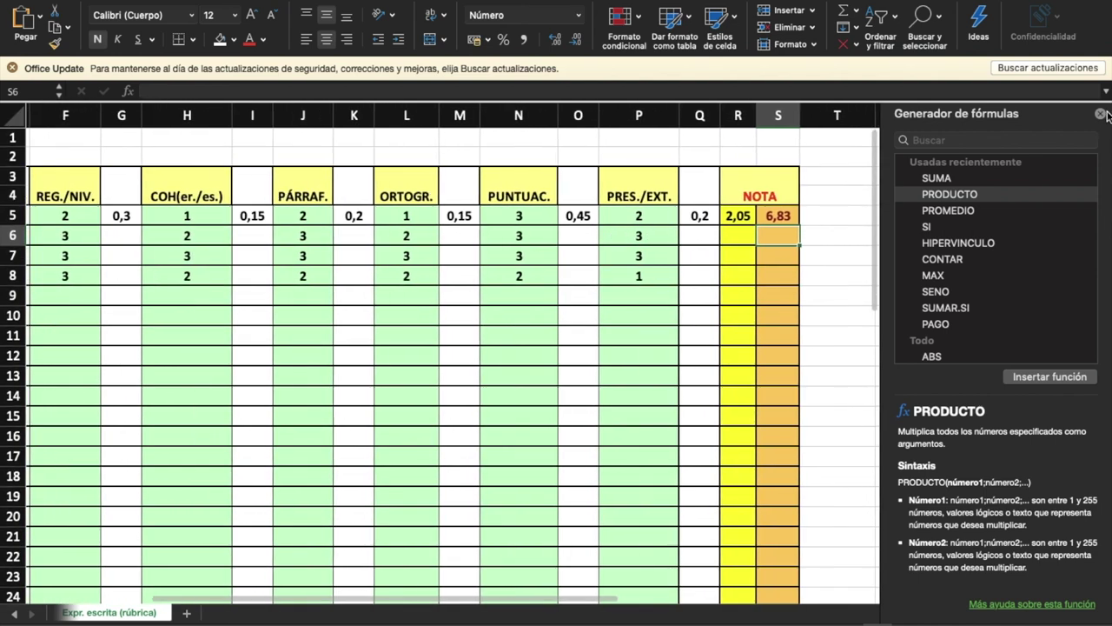
click(1100, 113)
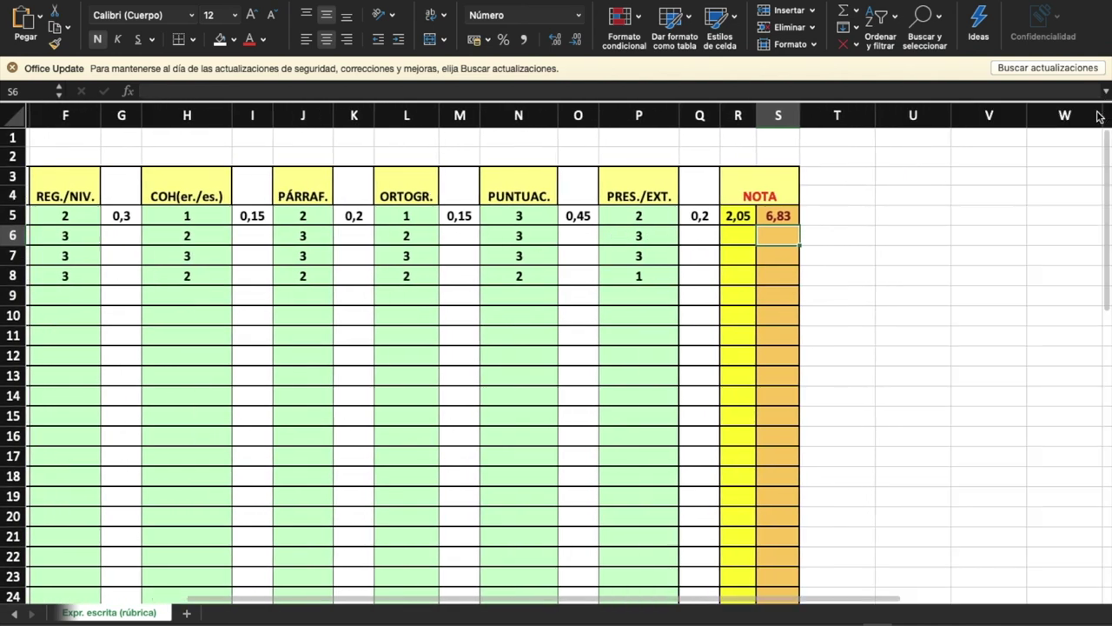
Fill the weighted-score formulas in columns E, G, I, K, M and O down to row 38
scroll(632, 377, left, 2)
scroll(632, 377, left, 3)
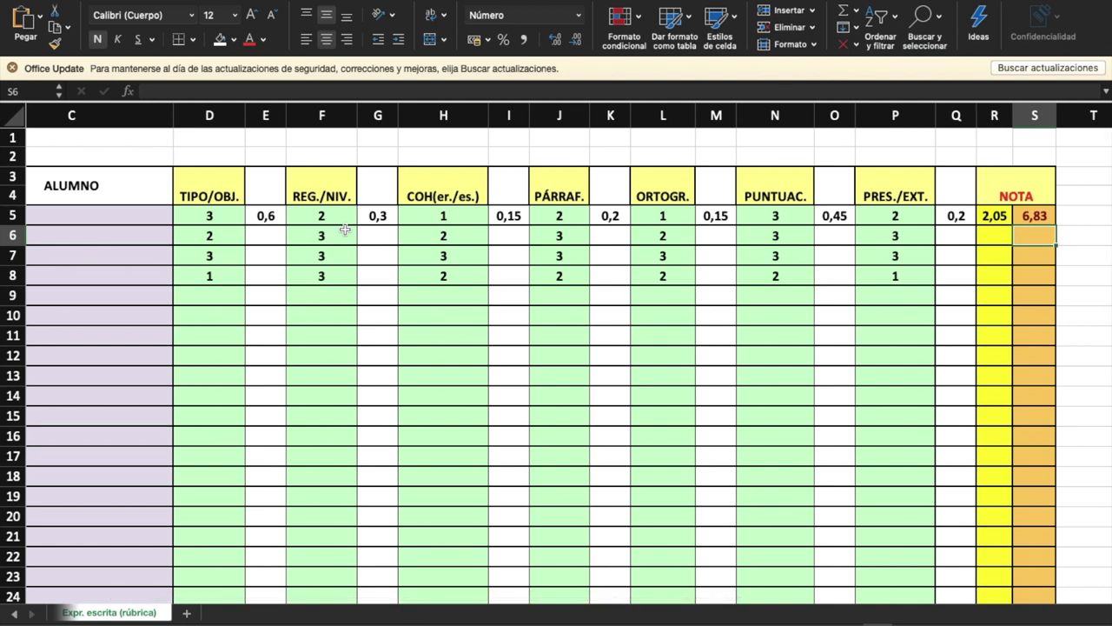
click(265, 215)
drag(287, 225, 278, 583)
scroll(435, 285, up, 5)
click(377, 216)
drag(398, 225, 409, 530)
scroll(410, 530, up, 5)
click(539, 216)
drag(636, 219, 632, 522)
click(736, 215)
drag(754, 224, 720, 599)
click(678, 215)
drag(697, 224, 678, 522)
Fill the column Q weighting formula and column R sum formula down to row 38
scroll(678, 347, up, 10)
click(758, 219)
drag(776, 228, 776, 599)
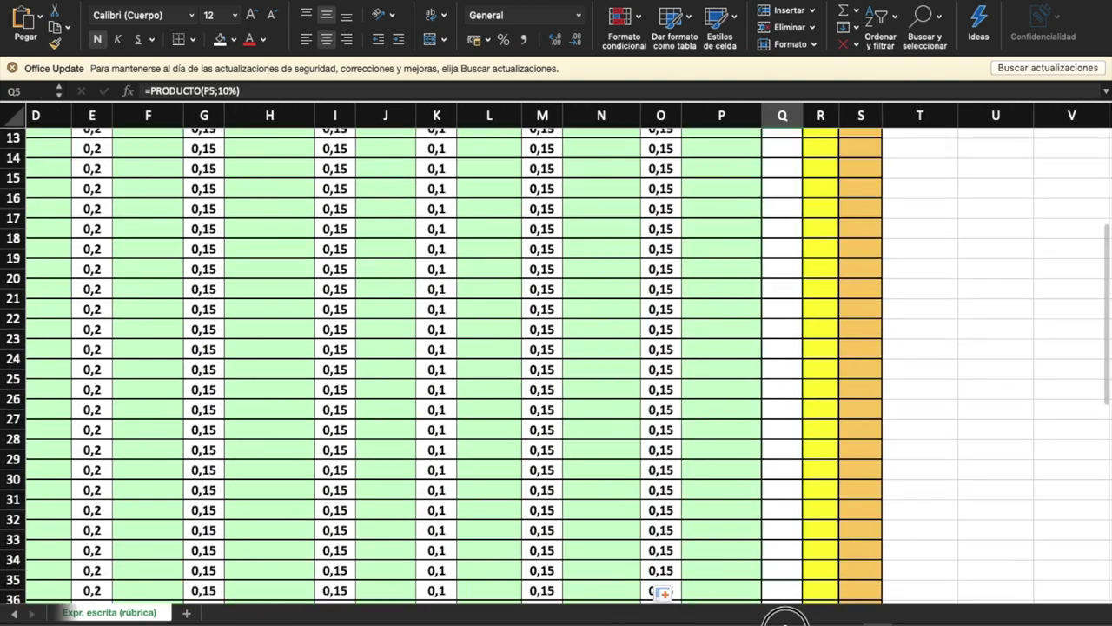
click(820, 220)
drag(836, 228, 836, 600)
scroll(836, 348, up, 10)
drag(836, 224, 836, 600)
click(921, 331)
scroll(921, 330, up, 10)
scroll(922, 330, left, 5)
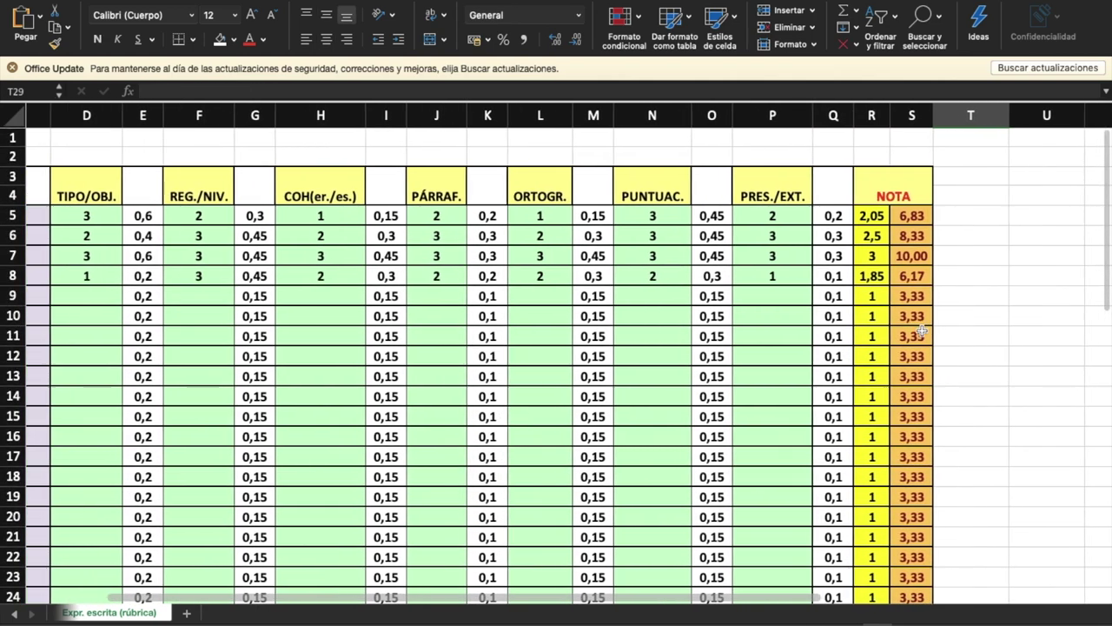
scroll(921, 331, left, 1)
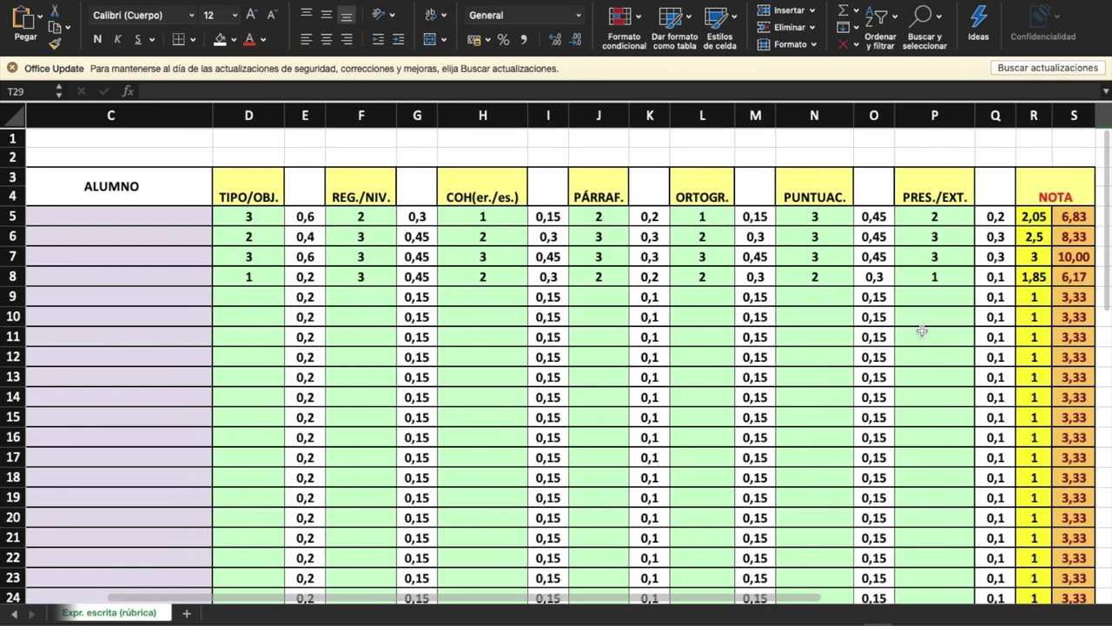
scroll(922, 330, down, 1)
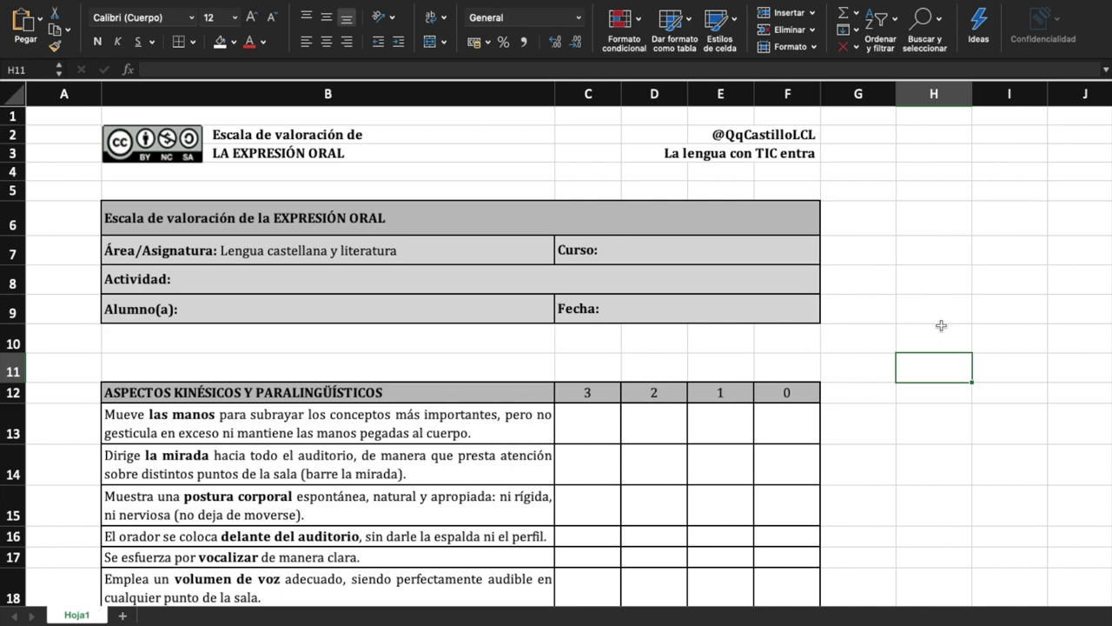
scroll(942, 325, down, 5)
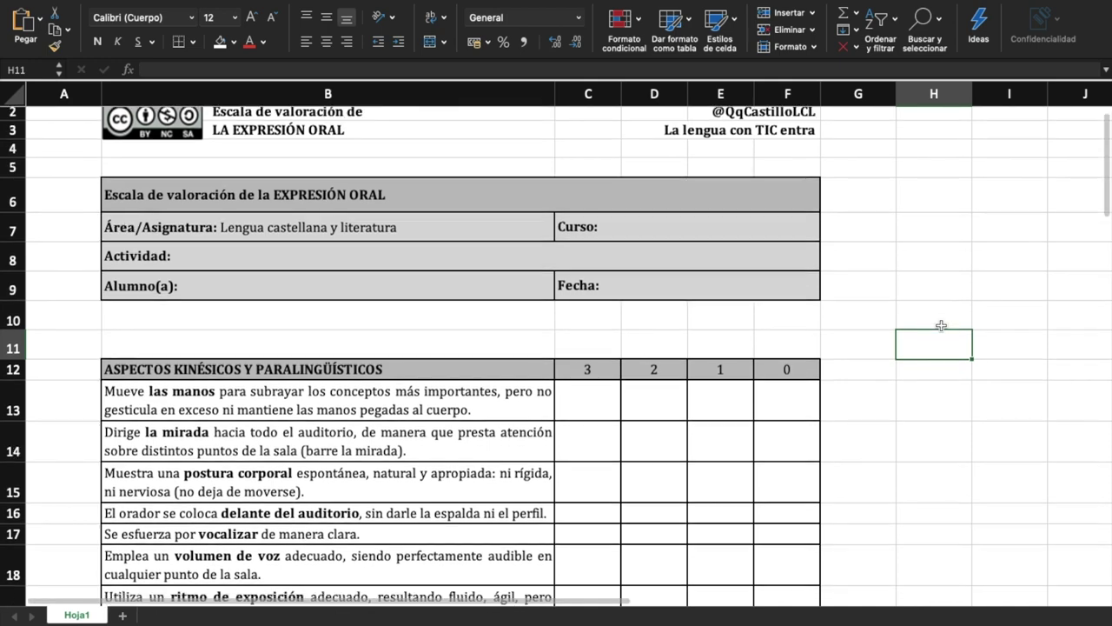
scroll(941, 325, down, 1)
scroll(941, 325, down, 2)
scroll(941, 325, down, 1)
scroll(942, 325, down, 2)
scroll(942, 325, down, 2)
scroll(942, 325, down, 2)
scroll(942, 325, down, 1)
scroll(942, 325, down, 1)
scroll(942, 325, down, 1)
scroll(941, 325, down, 1)
scroll(941, 325, down, 1)
scroll(942, 325, down, 2)
scroll(941, 325, down, 1)
scroll(941, 325, down, 1)
scroll(942, 325, down, 2)
scroll(942, 325, down, 1)
scroll(941, 325, down, 2)
scroll(941, 325, down, 1)
scroll(941, 325, down, 1)
scroll(941, 325, down, 1)
scroll(941, 325, down, 2)
scroll(942, 325, down, 1)
scroll(941, 325, down, 2)
scroll(942, 326, down, 1)
scroll(942, 325, down, 1)
scroll(941, 325, down, 2)
scroll(941, 325, down, 1)
scroll(941, 325, down, 2)
scroll(942, 325, down, 1)
scroll(941, 325, down, 1)
scroll(942, 325, down, 1)
scroll(941, 325, down, 1)
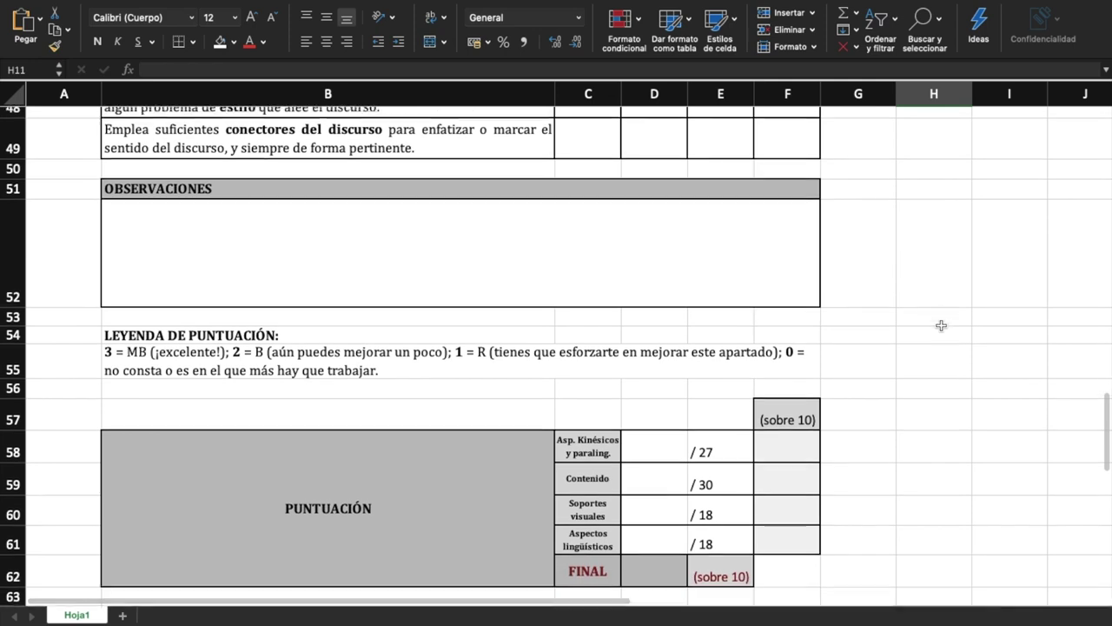
scroll(941, 325, down, 1)
scroll(942, 325, down, 1)
scroll(941, 325, down, 1)
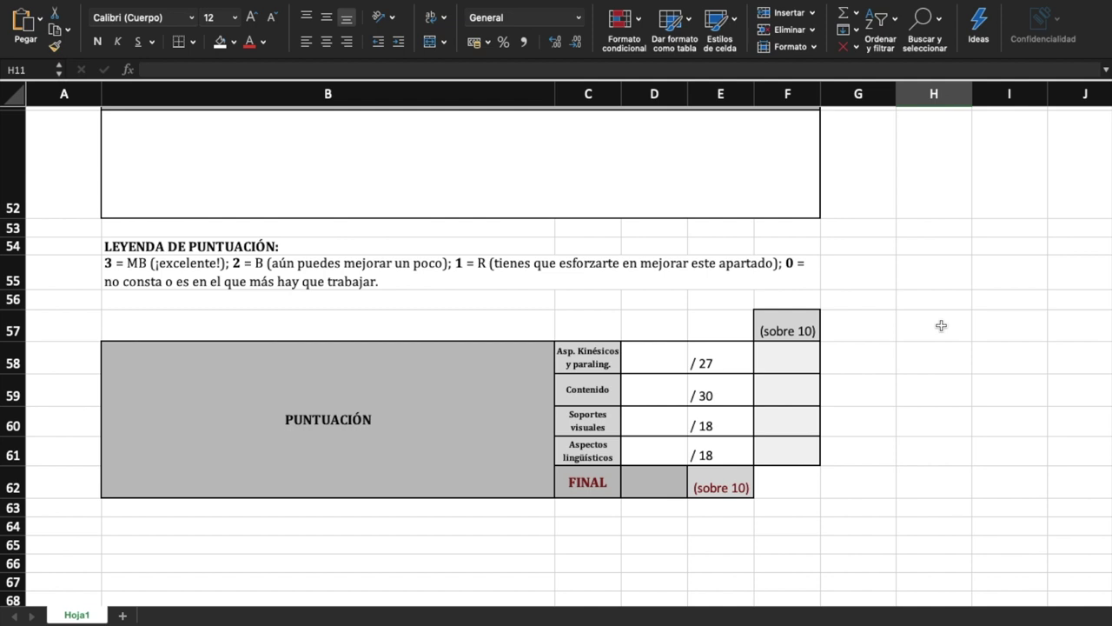
Put =SUMA(C13:F21) in D58 as the kinesic and paralinguistic total out of 27
click(669, 368)
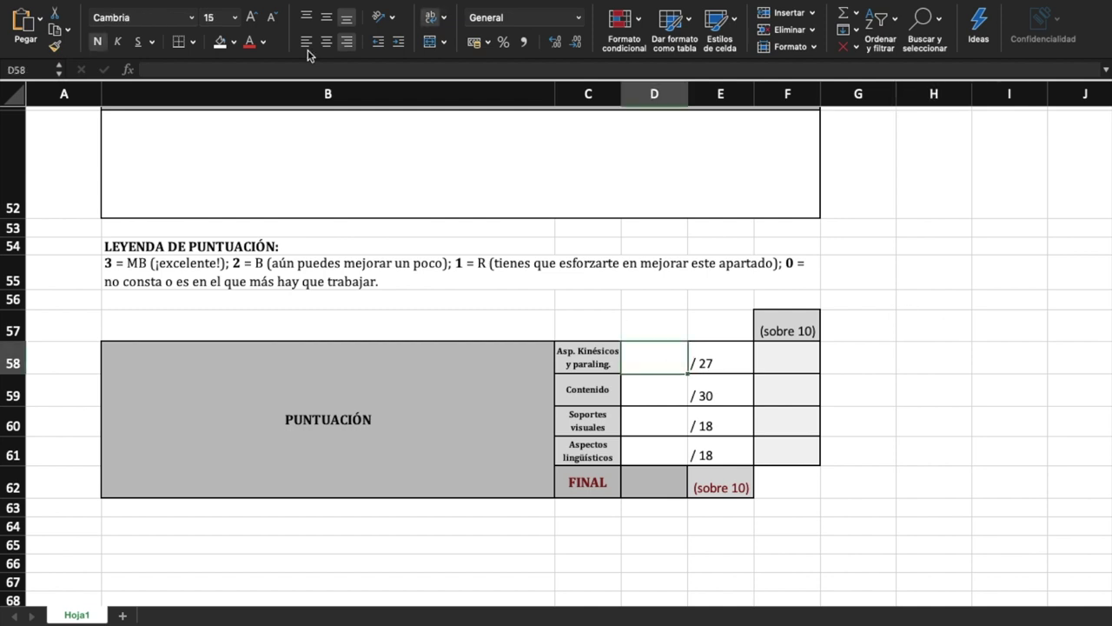
click(130, 71)
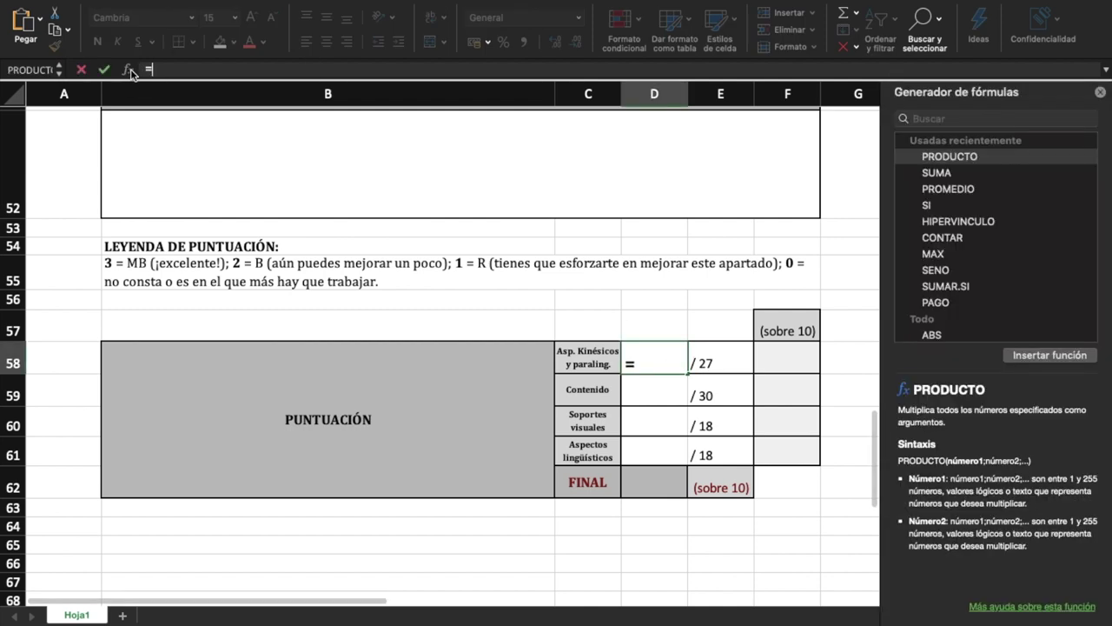
double_click(937, 173)
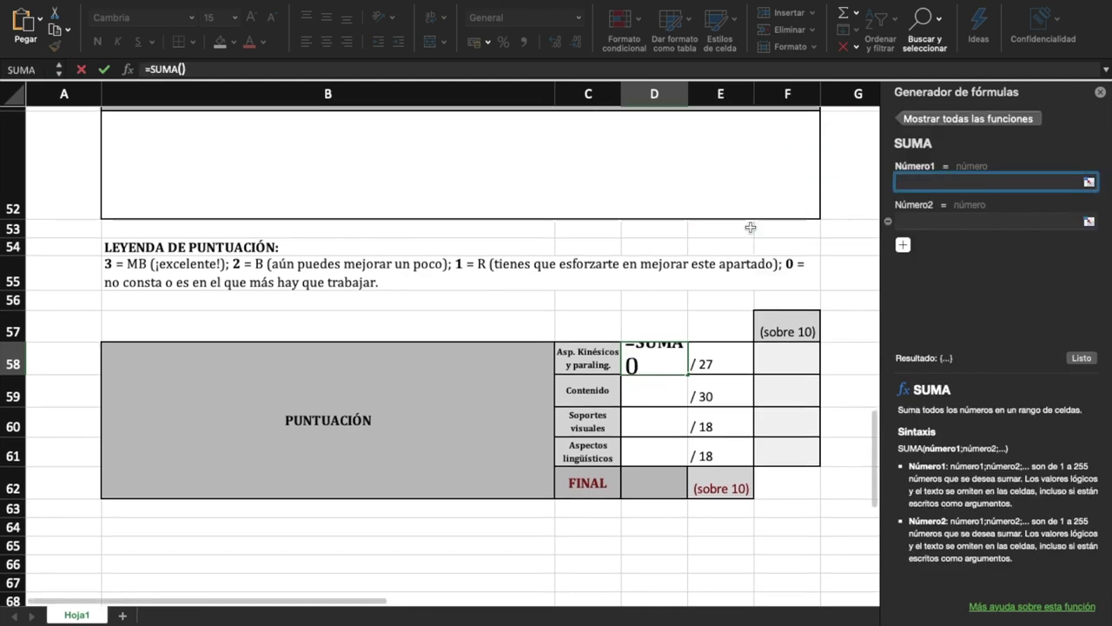
scroll(750, 228, up, 5)
scroll(750, 228, up, 8)
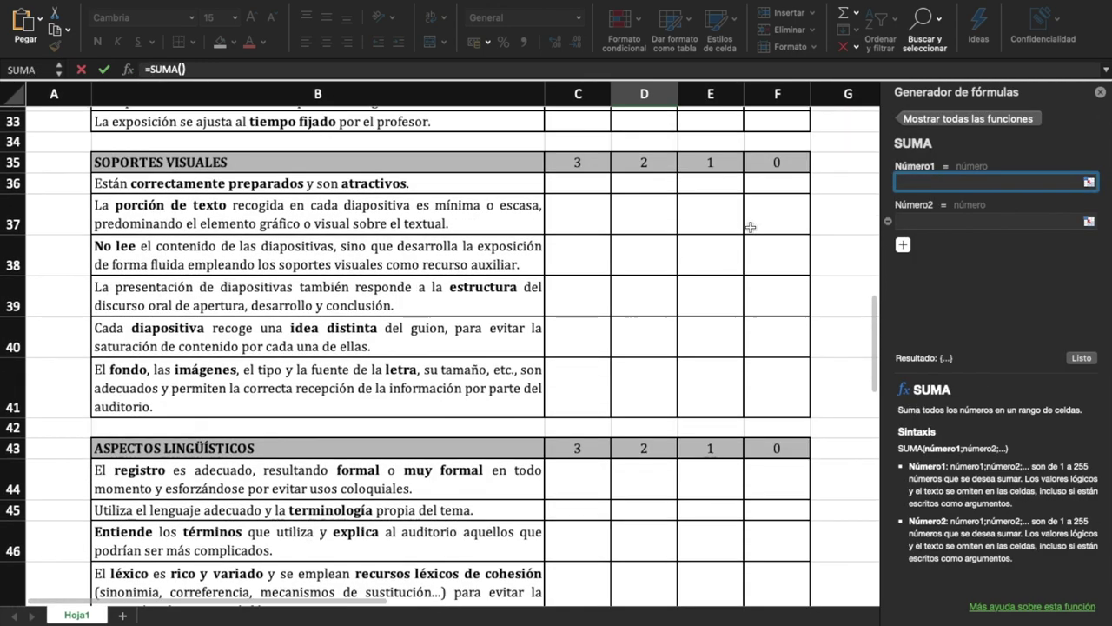
scroll(750, 228, up, 4)
scroll(750, 227, up, 2)
scroll(750, 227, up, 3)
scroll(750, 227, up, 2)
scroll(750, 228, up, 3)
scroll(750, 228, up, 3)
scroll(750, 227, up, 2)
scroll(751, 228, up, 1)
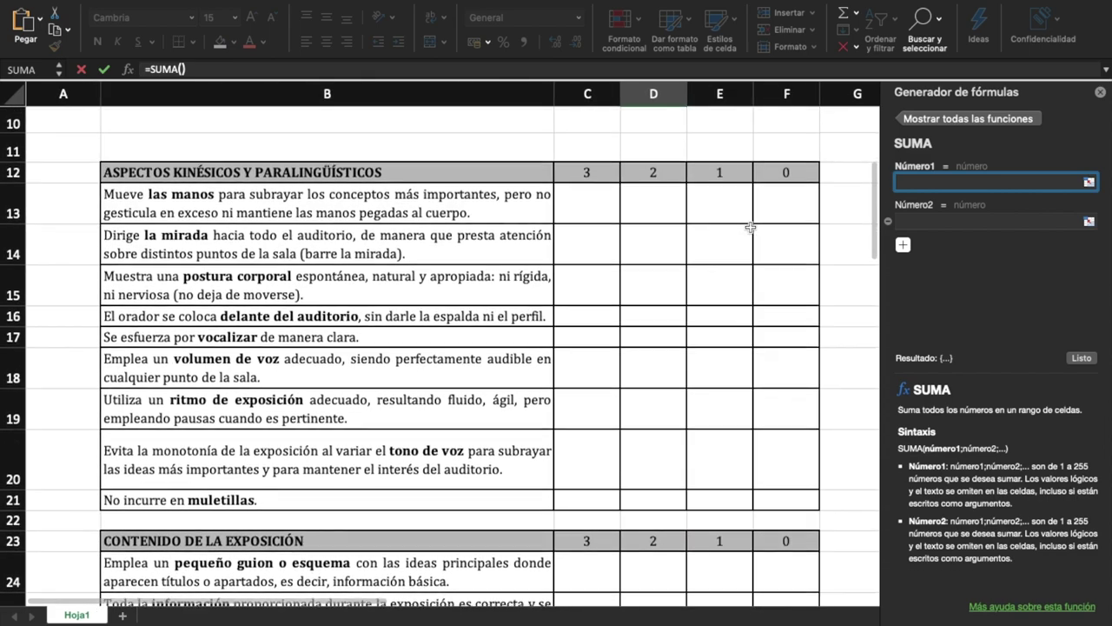
click(598, 203)
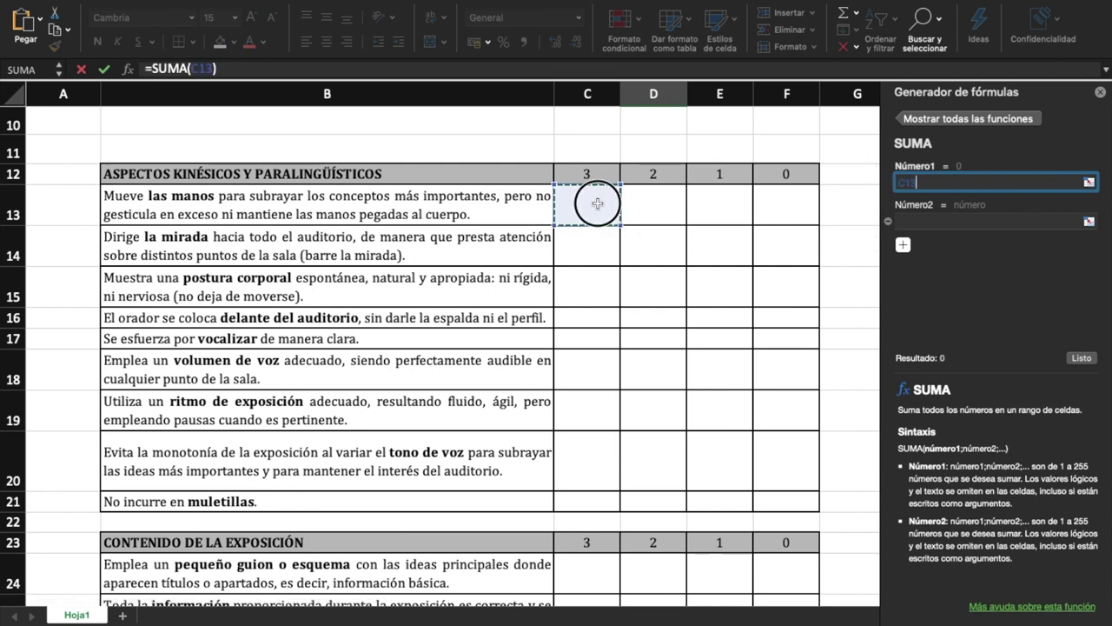
drag(670, 303, 804, 500)
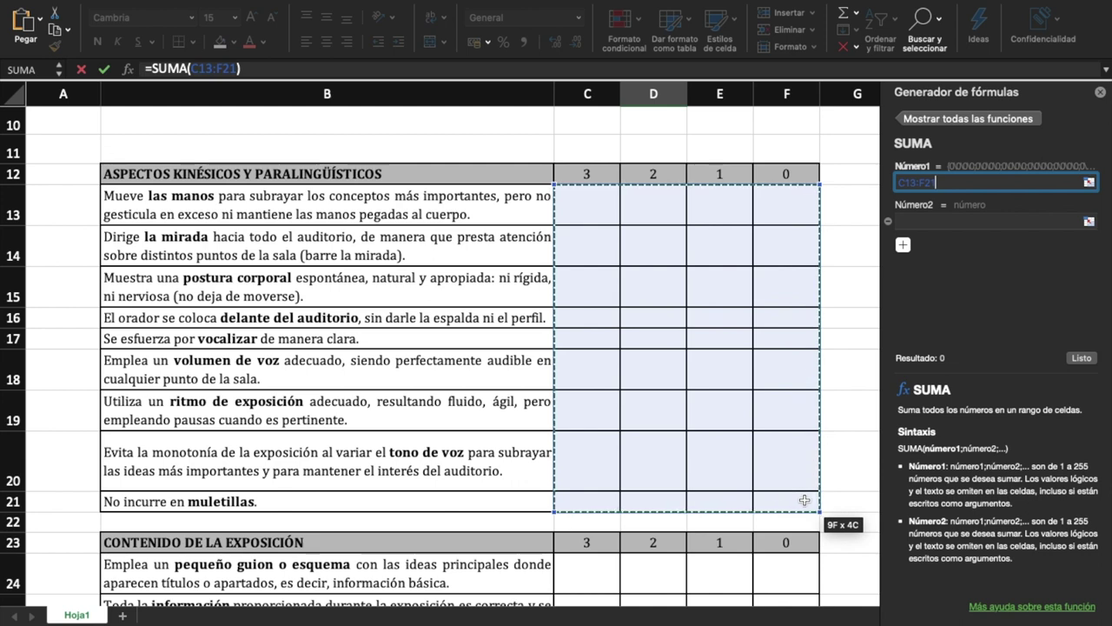
click(1088, 359)
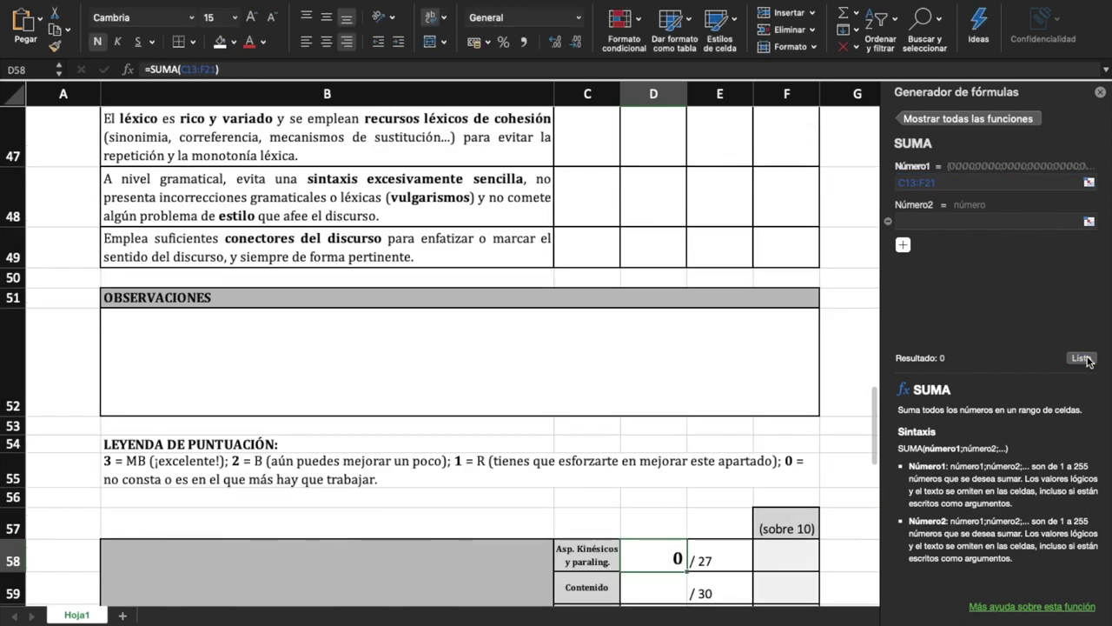
scroll(785, 453, down, 3)
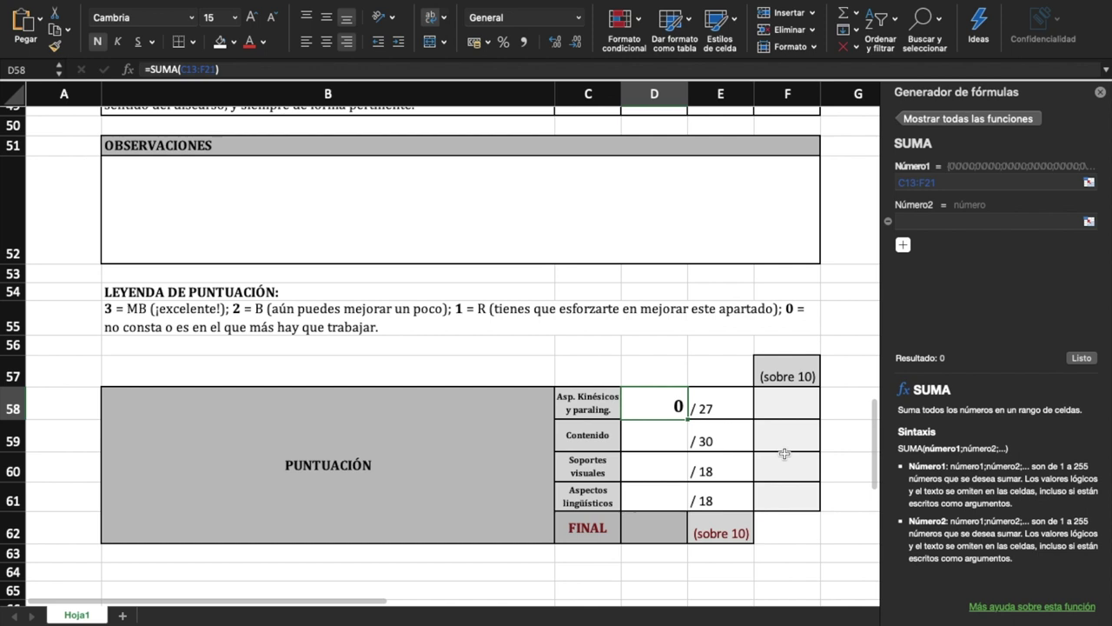
click(1101, 92)
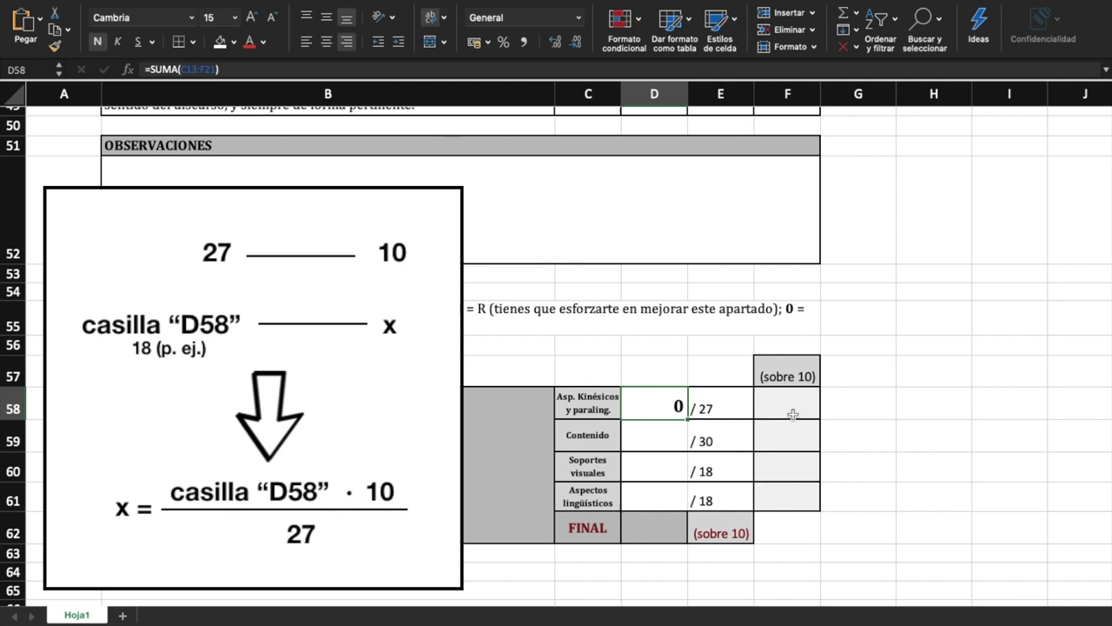
Make F58 =PRODUCTO(D58;10)/27, scaling the section total to a grade out of 10
click(793, 415)
key(shift+F3)
double_click(935, 169)
click(678, 397)
click(933, 223)
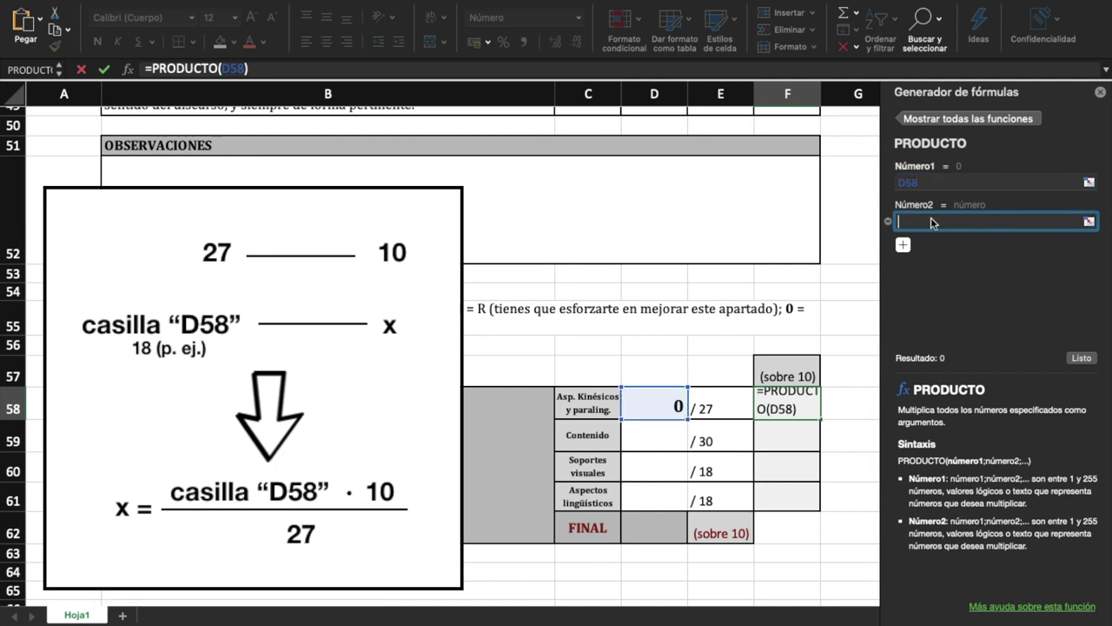
text(;10)
click(1081, 357)
click(298, 67)
text(7)
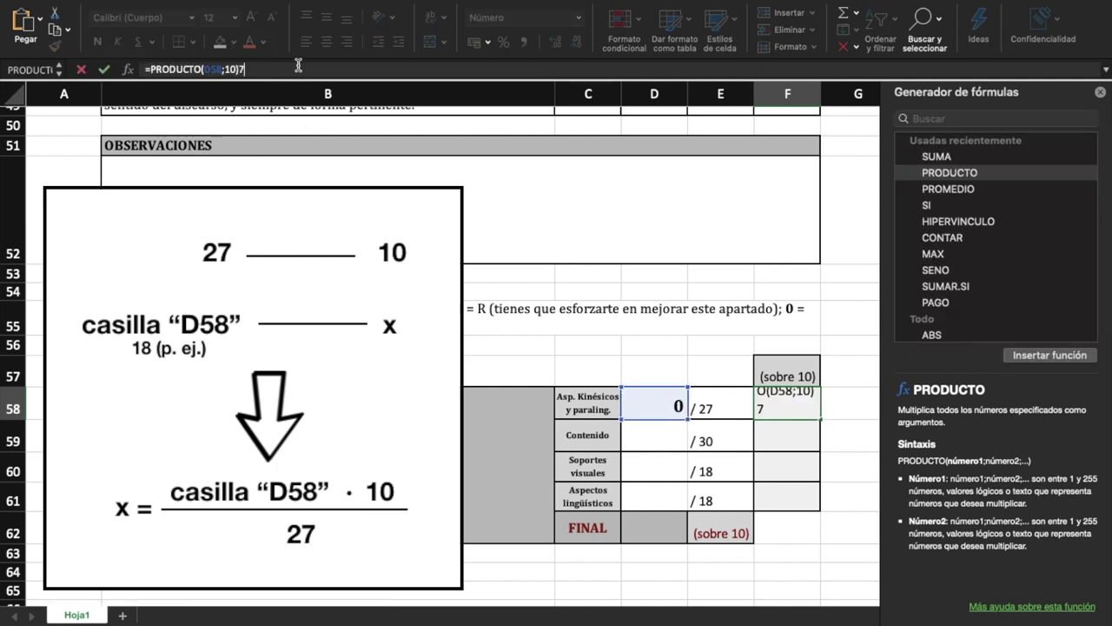
text(/2)
key(Return)
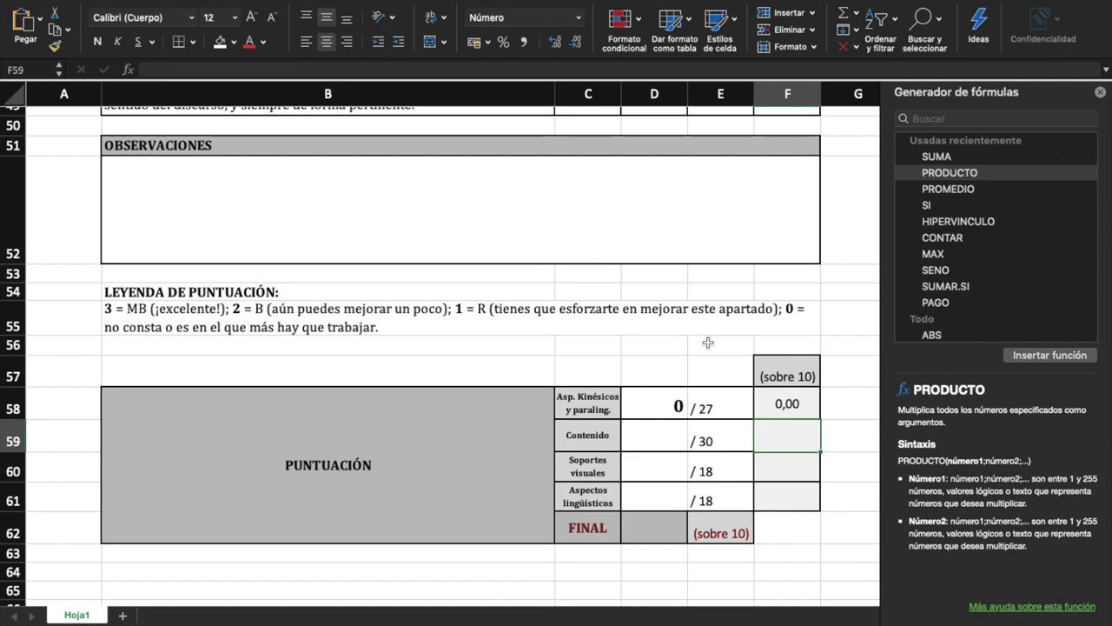
click(1101, 92)
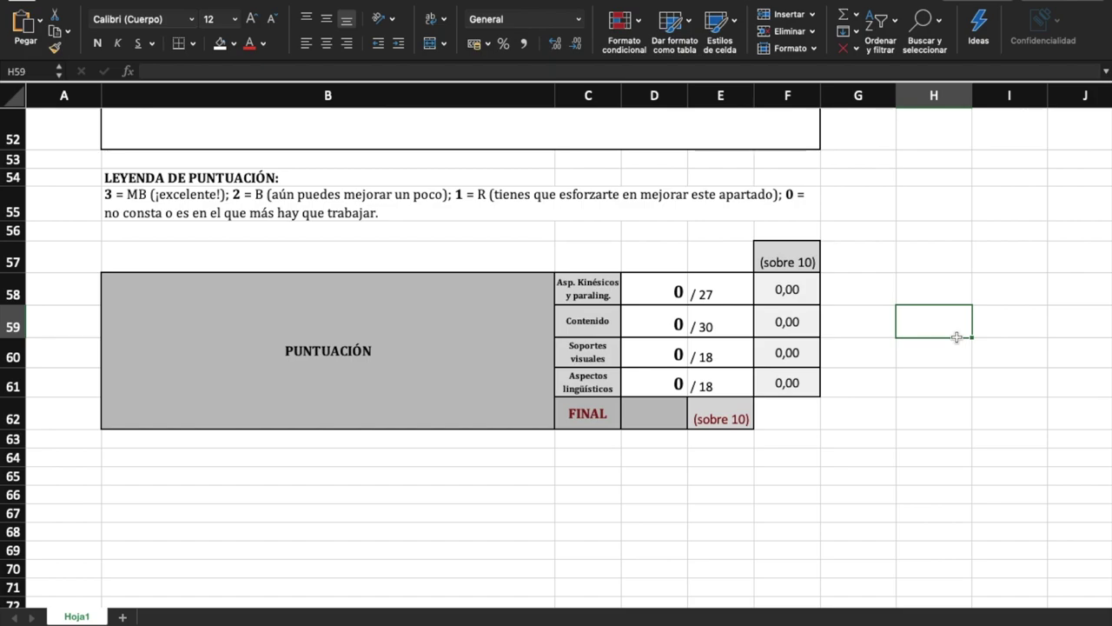
Rate the first five rubric criteria 3, 2, 3, 2 and 1 in their matching columns
scroll(957, 337, up, 5)
scroll(957, 337, up, 5)
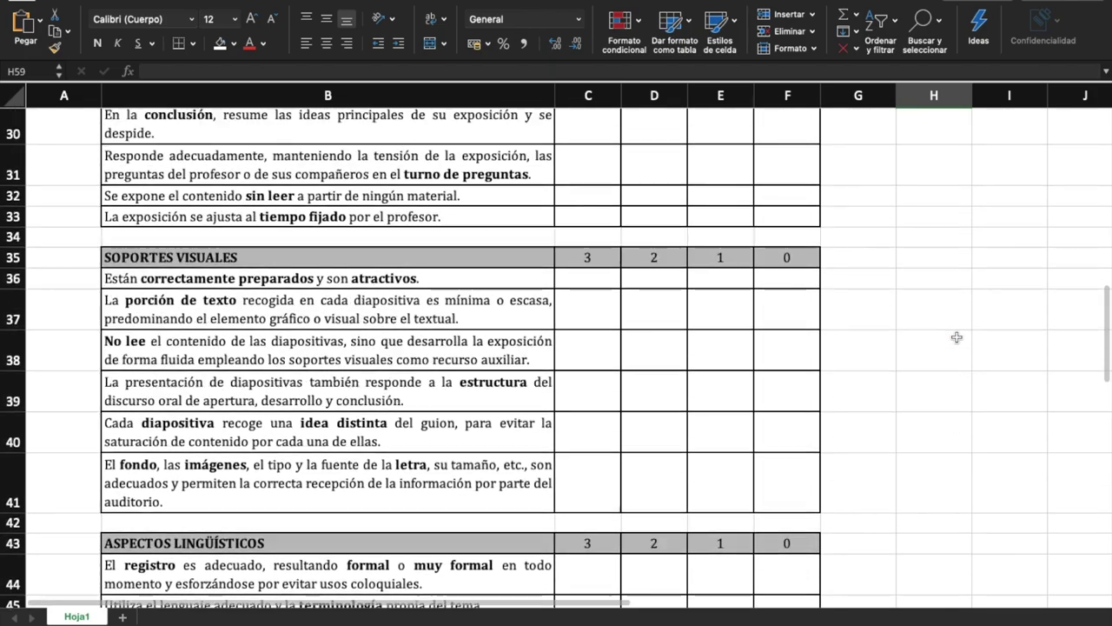
scroll(956, 337, up, 4)
scroll(956, 337, up, 2)
scroll(957, 337, up, 3)
scroll(957, 338, up, 2)
scroll(957, 337, up, 2)
scroll(957, 337, down, 1)
click(588, 220)
text(3)
click(655, 261)
text(2)
click(595, 425)
text(3)
scroll(650, 514, down, 3)
click(655, 481)
text(2)
click(724, 544)
text(1)
Rate the remaining criteria 3, 2, 3 and 3, giving section totals 19, 24, 15 and 13
scroll(573, 390, down, 3)
click(584, 410)
text(3)
click(653, 457)
text(2)
scroll(653, 486, down, 3)
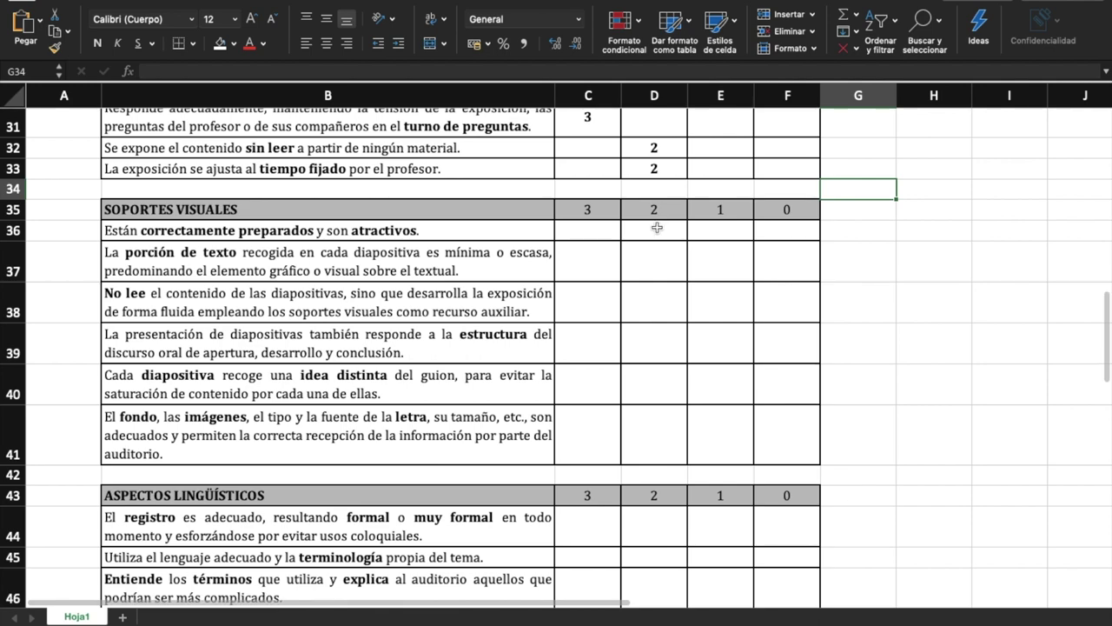
click(596, 435)
text(3)
scroll(597, 434, down, 3)
click(601, 303)
text(3)
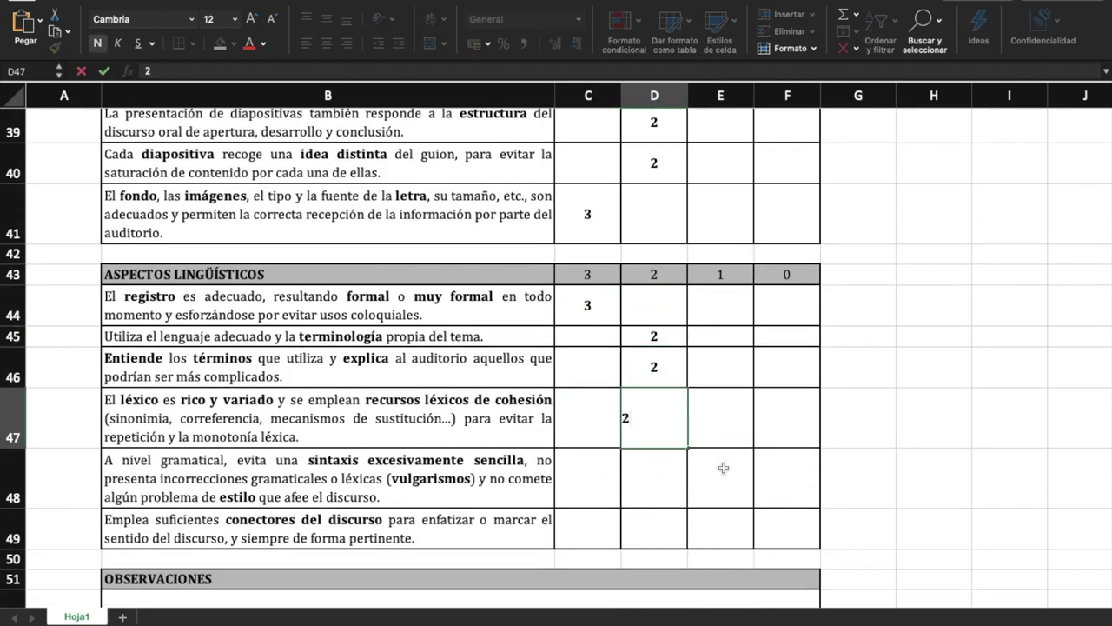
click(899, 528)
scroll(899, 529, down, 5)
scroll(898, 529, down, 1)
scroll(899, 528, down, 4)
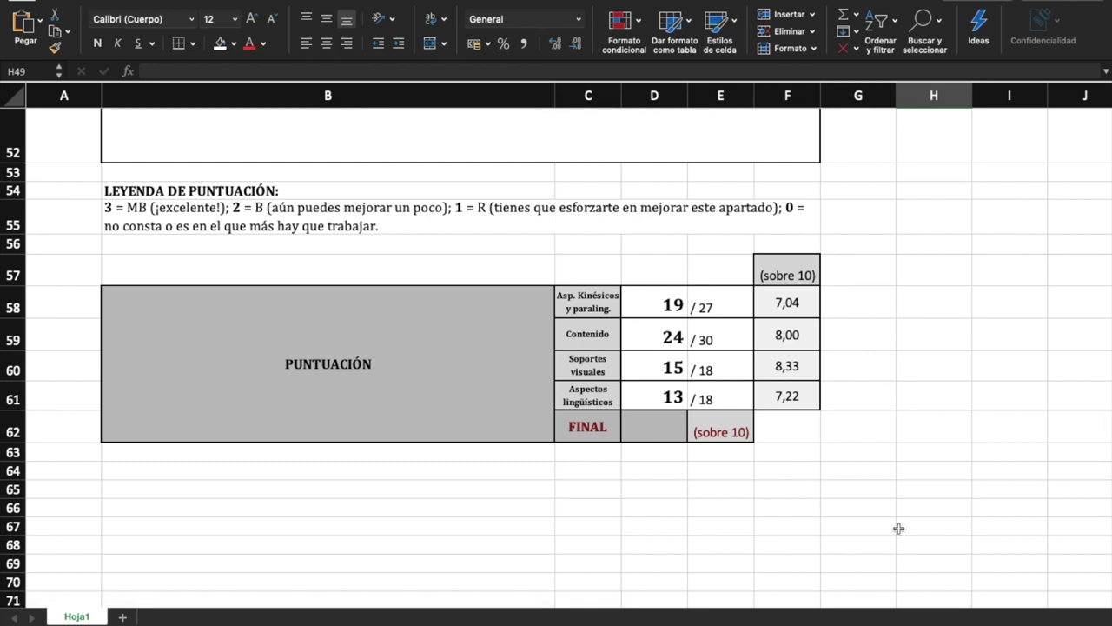
scroll(904, 391, up, 1)
click(910, 252)
Enter =SUMA(F58:F61)/4 in D62 so the FINAL grade averages to 7,65
scroll(909, 308, down, 2)
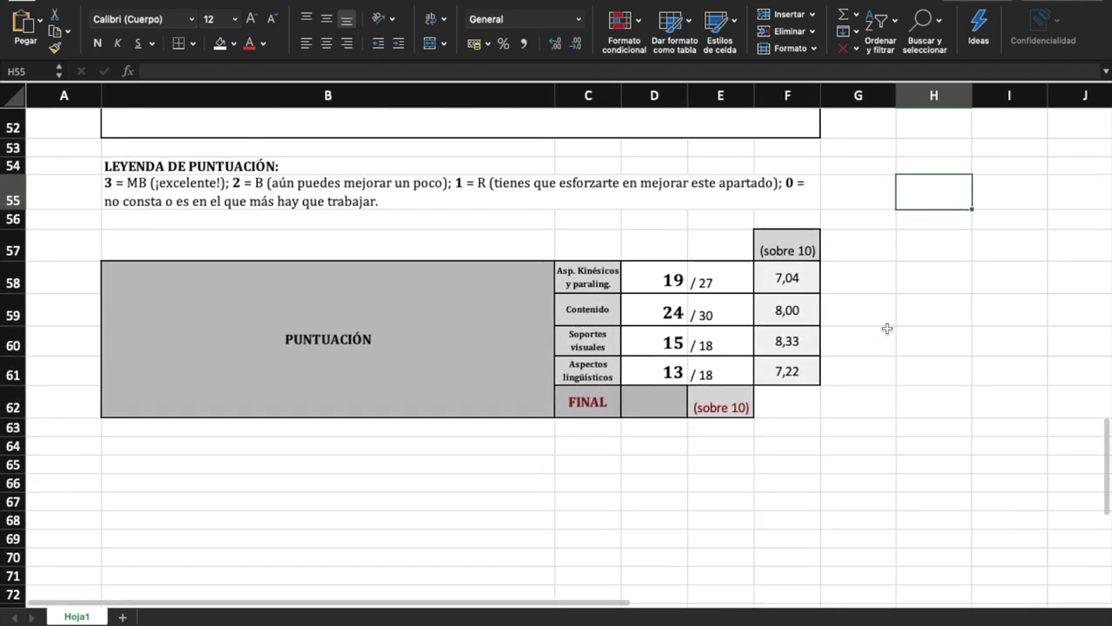
scroll(887, 329, up, 1)
click(664, 413)
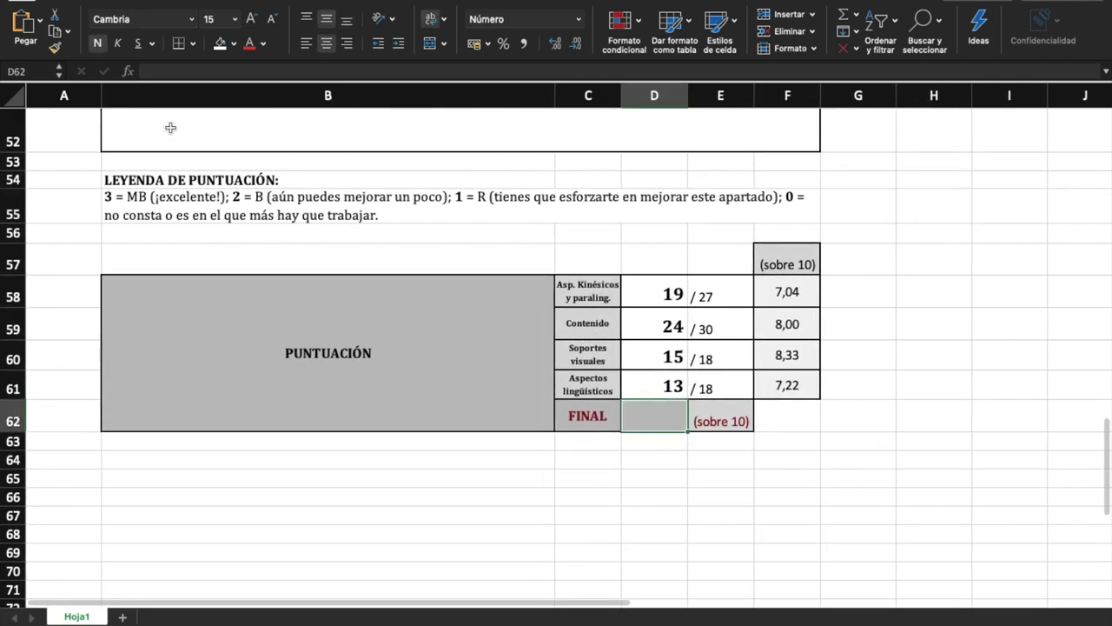
click(128, 71)
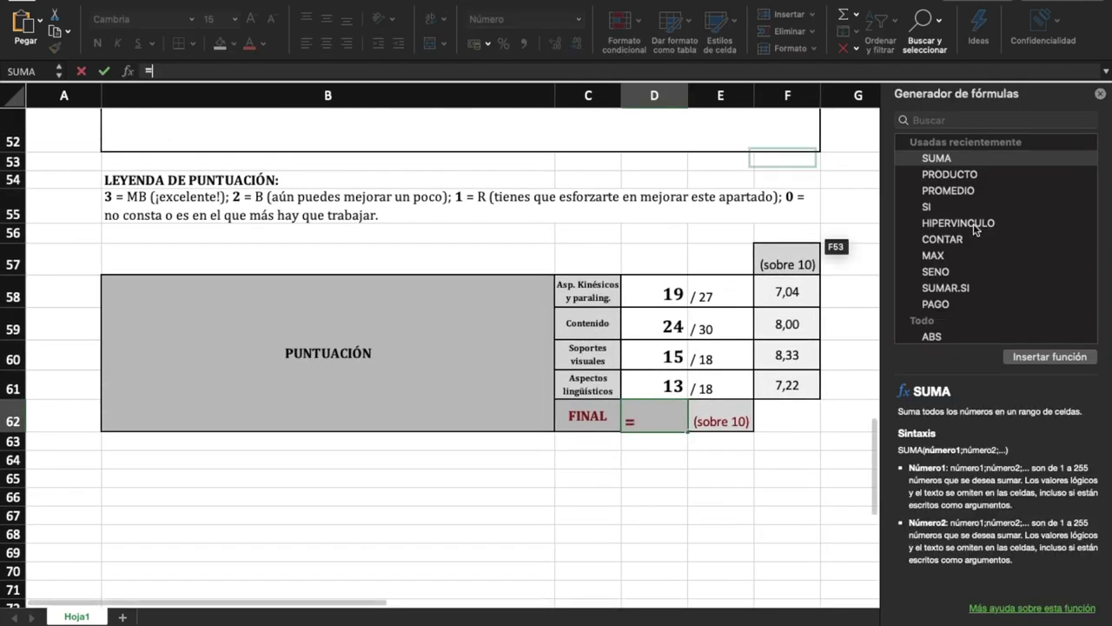
double_click(943, 160)
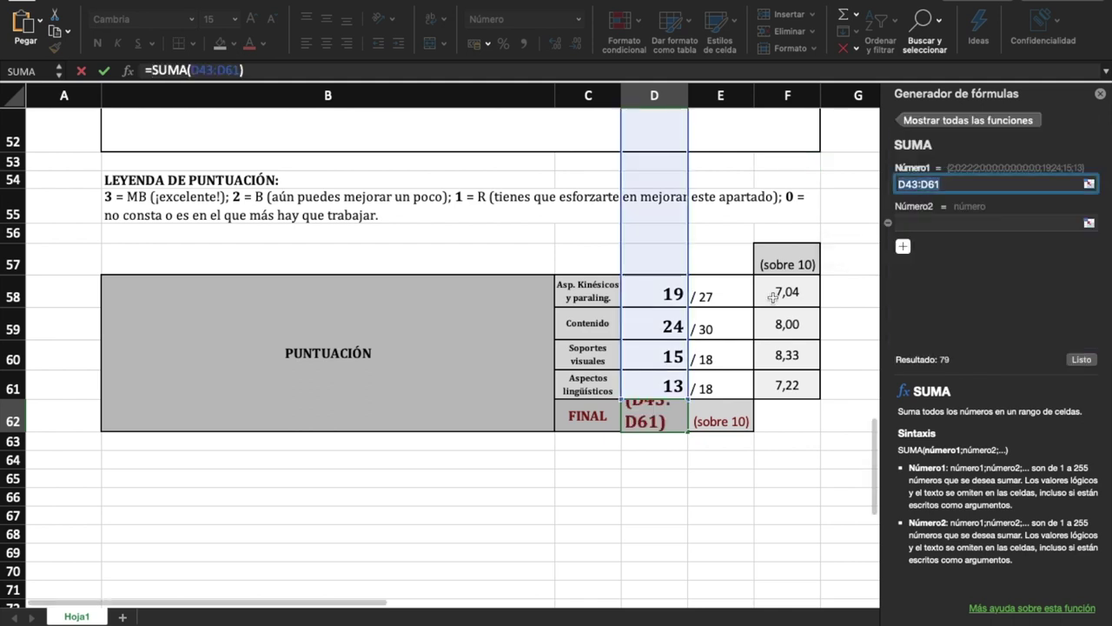
drag(787, 292, 788, 389)
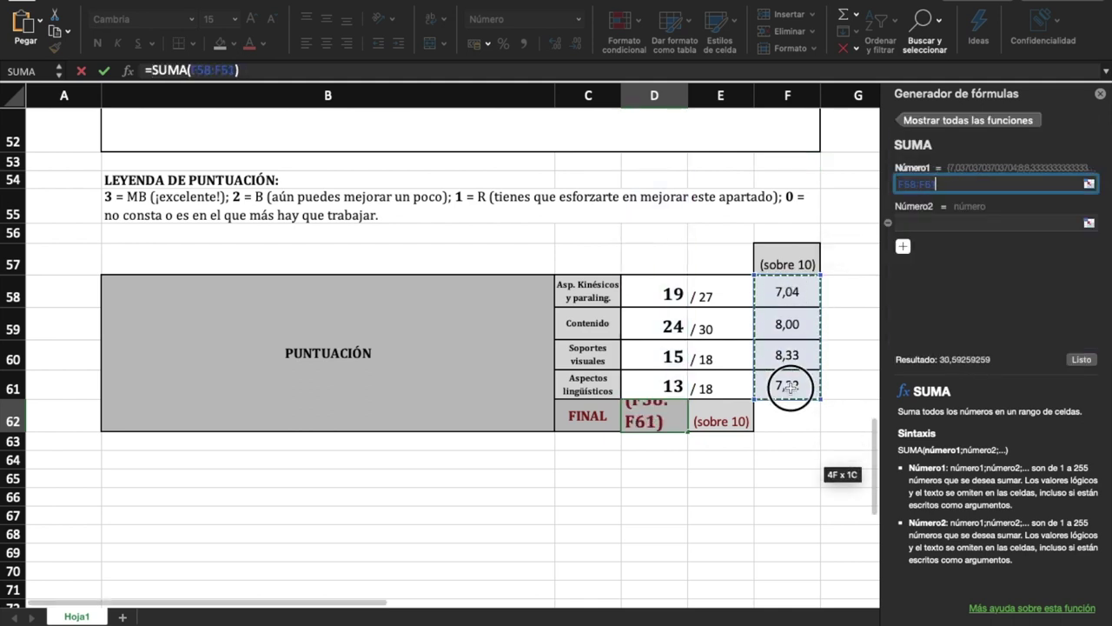
click(378, 73)
text(/4)
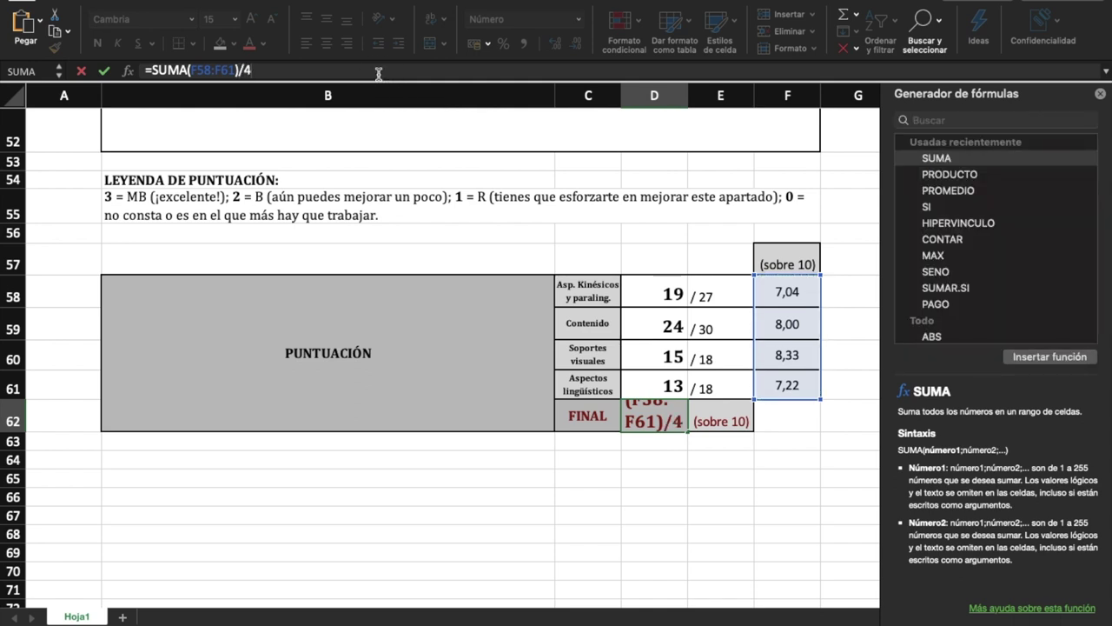
key(Return)
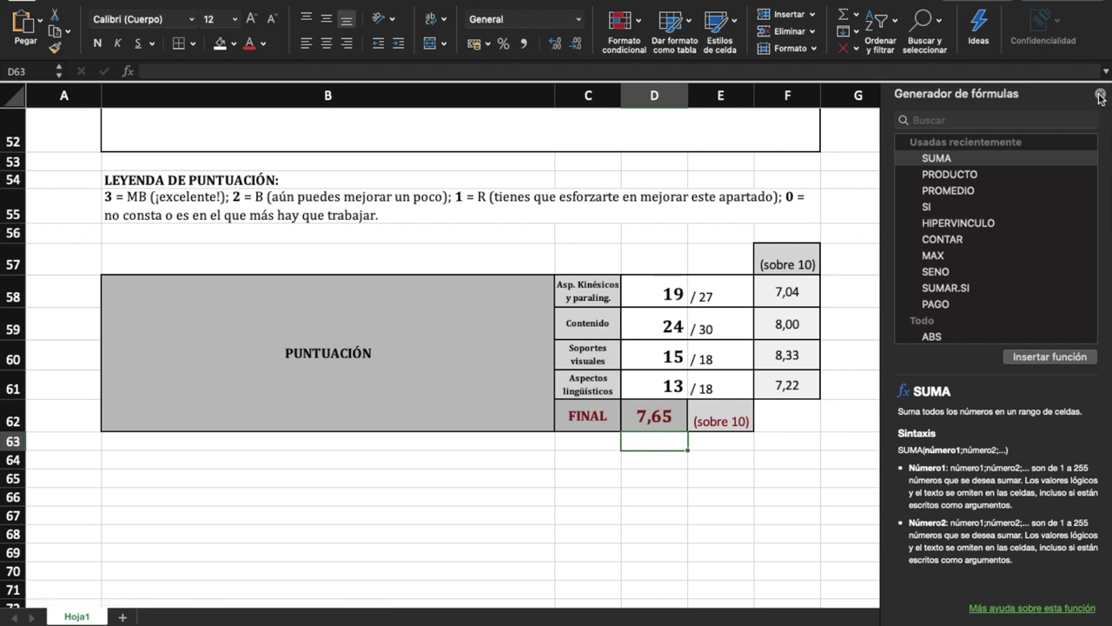
click(1100, 95)
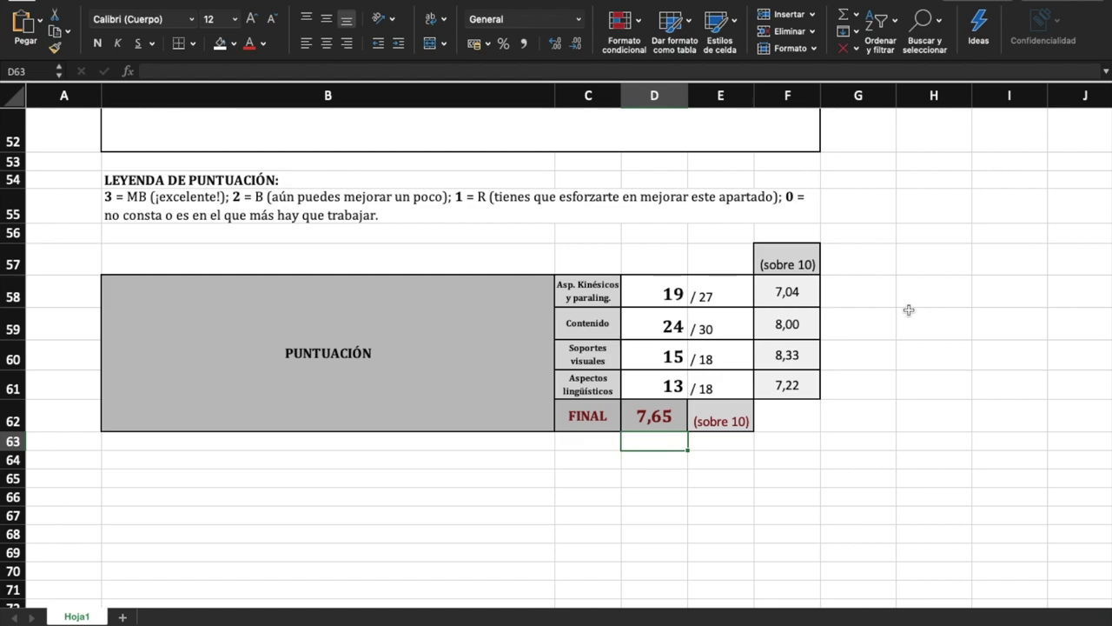
Fill C13 and the next five graded cells black, repeating the fill with Cmd+Y
scroll(908, 310, up, 15)
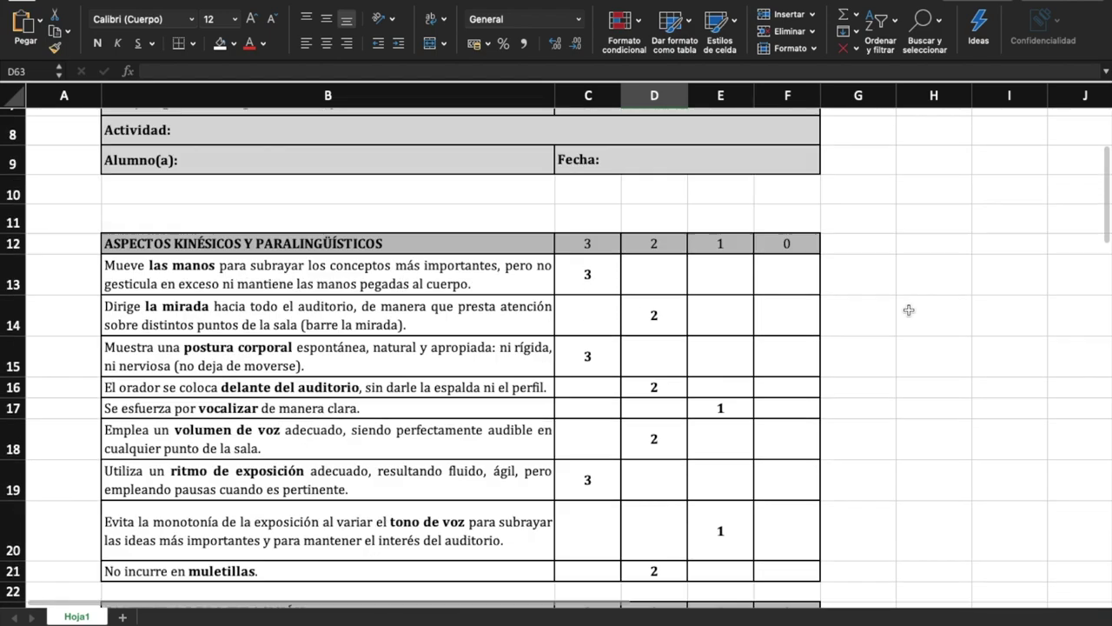
scroll(908, 310, down, 1)
click(611, 231)
click(235, 44)
click(228, 94)
click(655, 273)
key(super+y)
click(587, 314)
key(super+y)
key(super+y)
click(721, 366)
key(super+y)
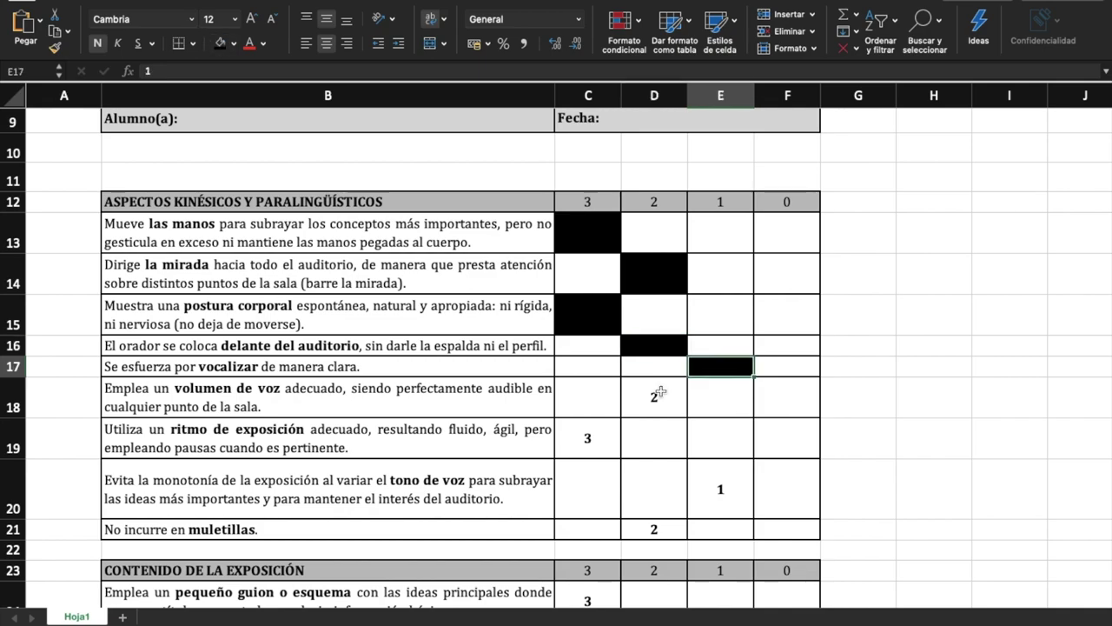
click(655, 396)
key(super+y)
click(584, 425)
key(super+y)
Black out the remaining graded cells further down the rubric
click(654, 528)
scroll(654, 528, down, 5)
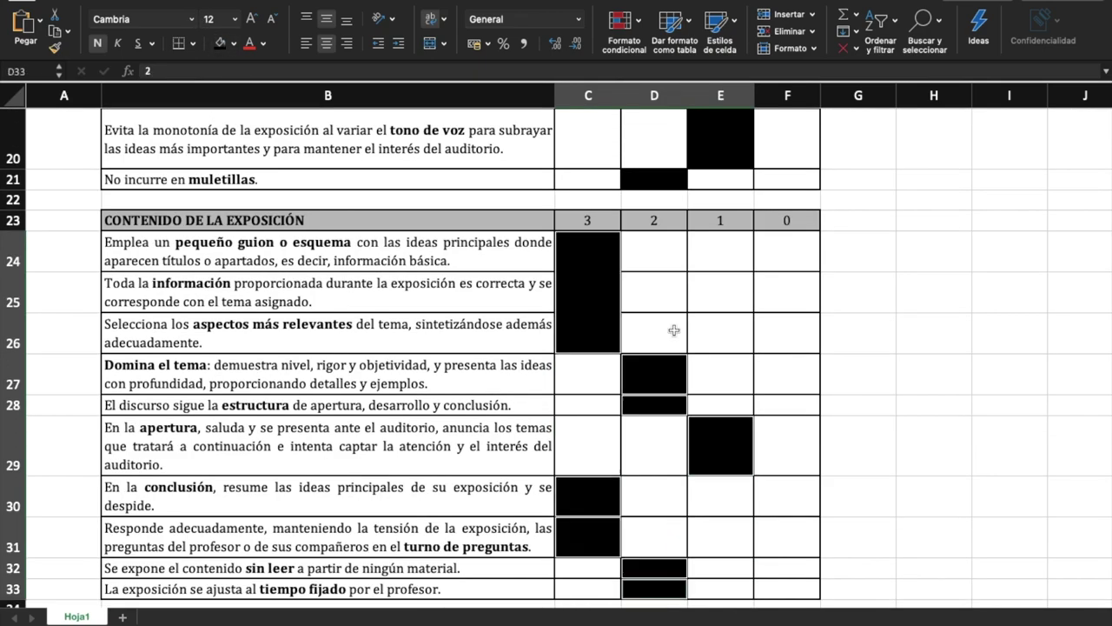
scroll(712, 356, down, 5)
scroll(656, 246, down, 4)
click(721, 499)
click(223, 45)
click(858, 388)
scroll(873, 409, down, 5)
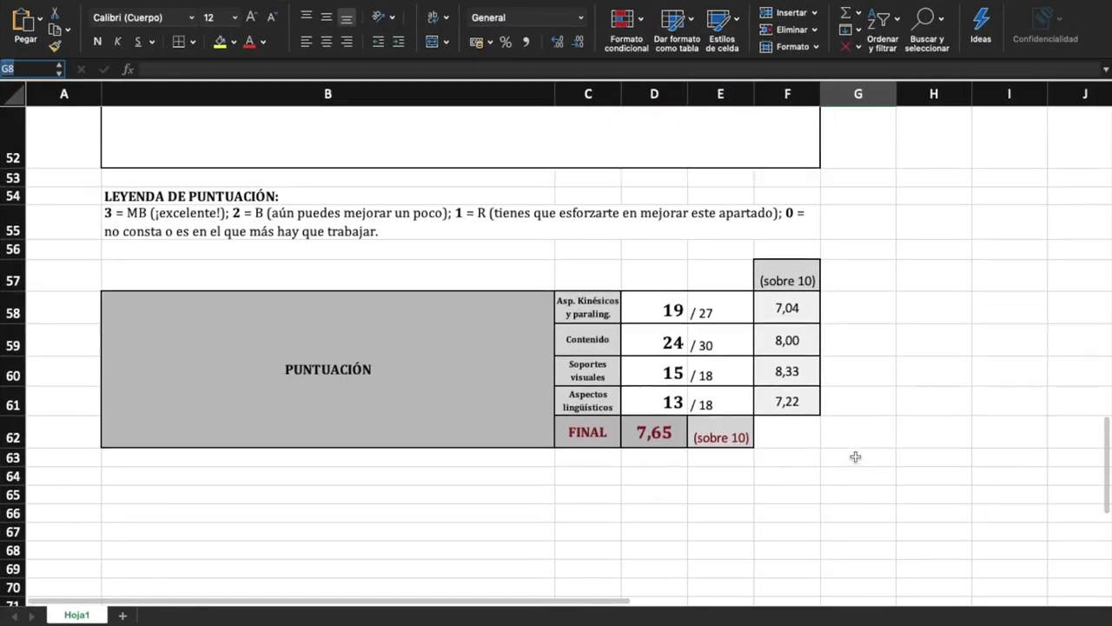
click(241, 2)
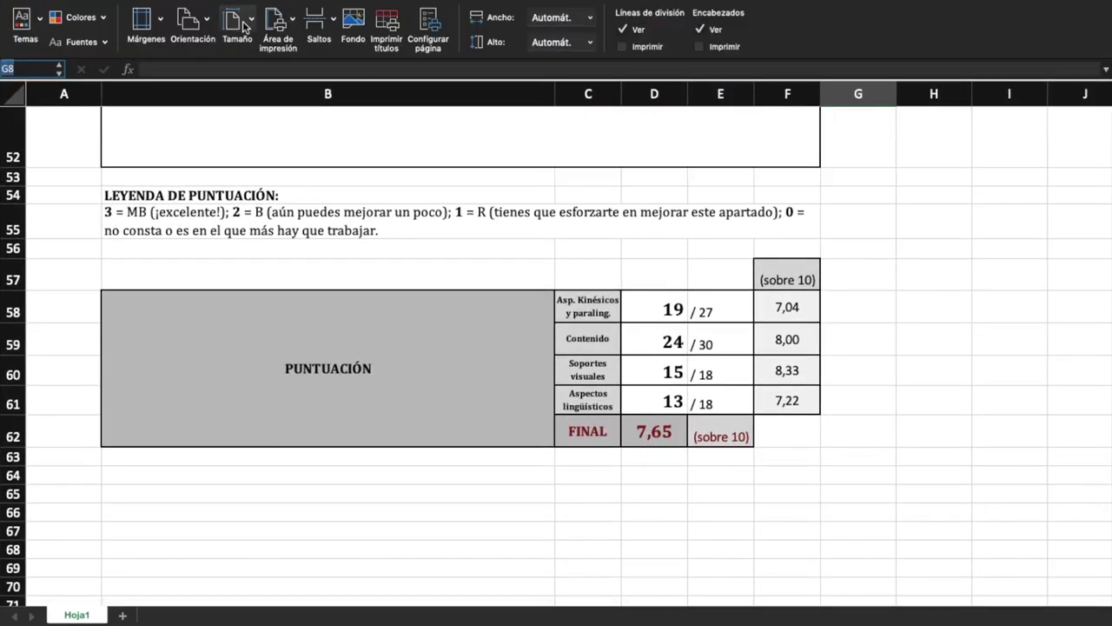
Switch the paper size to A4, then Save As with the PDF file format
click(244, 27)
click(323, 279)
click(82, 1)
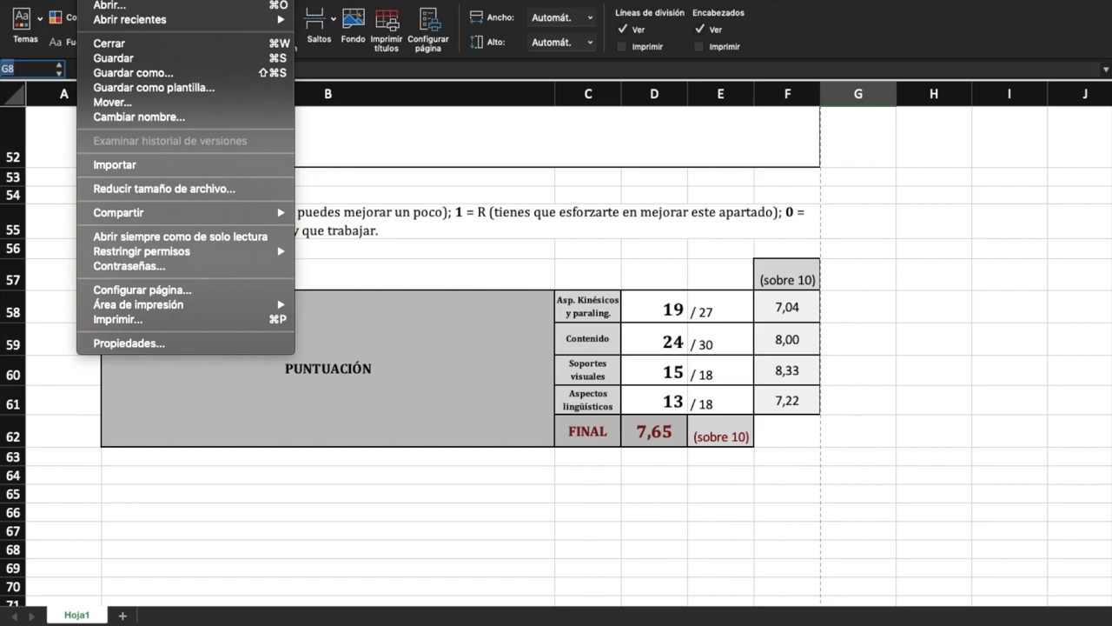
click(157, 73)
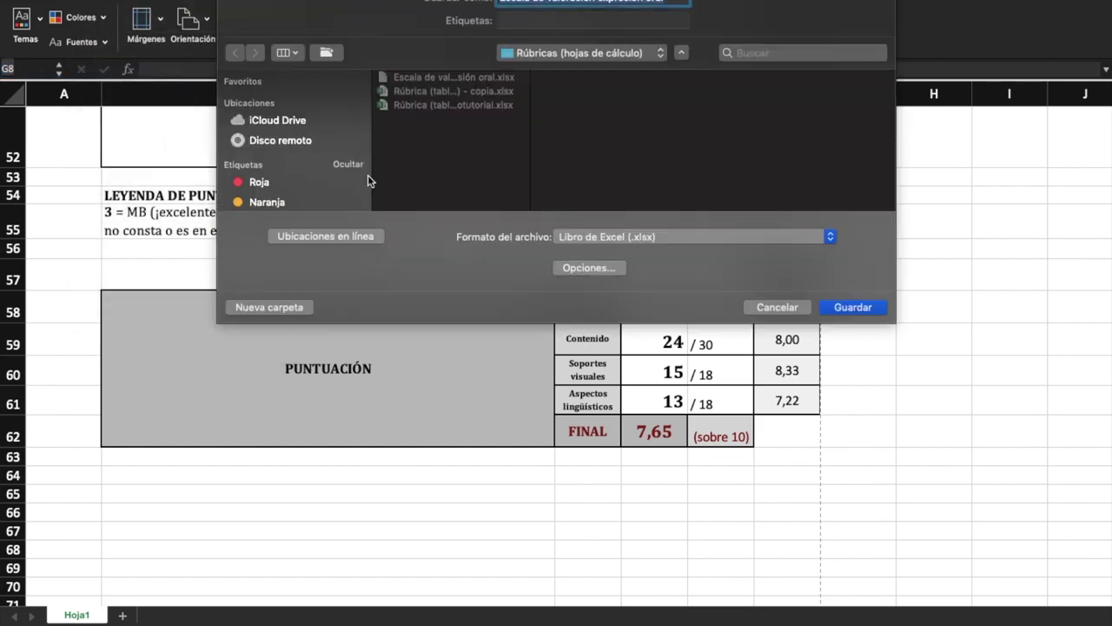
click(635, 237)
click(619, 365)
click(853, 307)
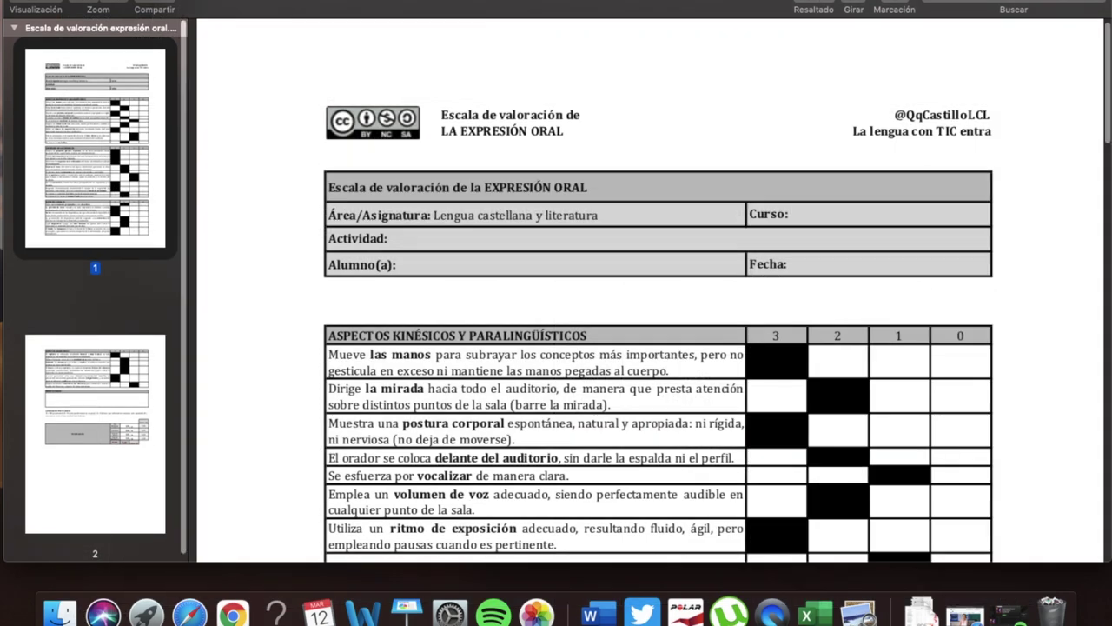
Scroll through the exported PDF to the PUNTUACIÓN summary showing FINAL 7,65
scroll(1072, 362, down, 5)
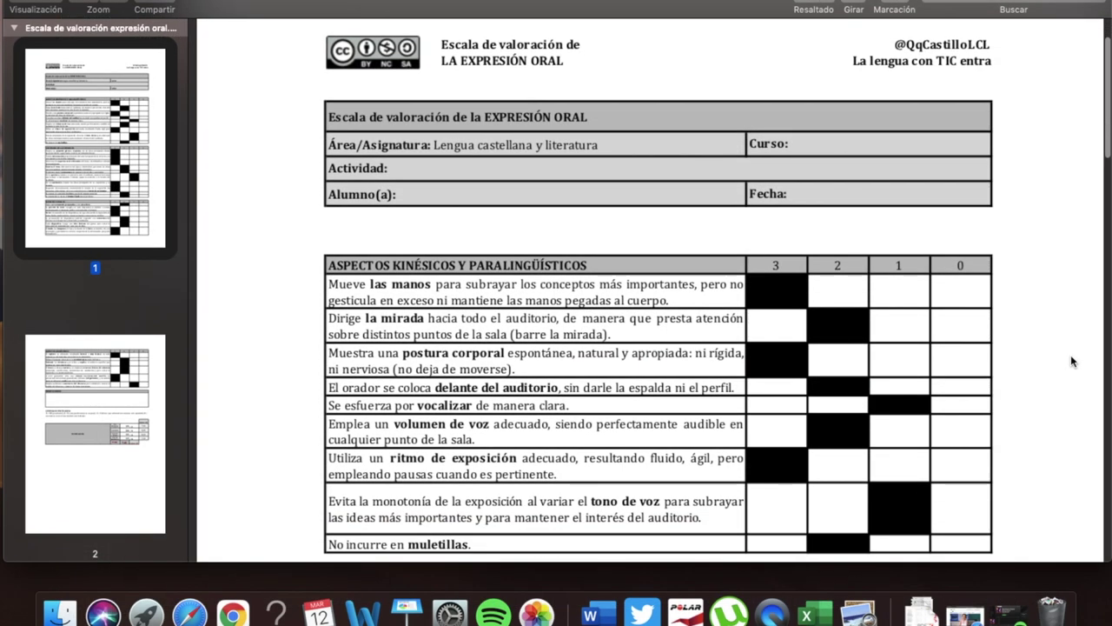
scroll(1071, 362, down, 5)
scroll(1071, 359, down, 5)
scroll(1072, 356, down, 7)
scroll(1072, 353, down, 7)
scroll(1072, 351, down, 3)
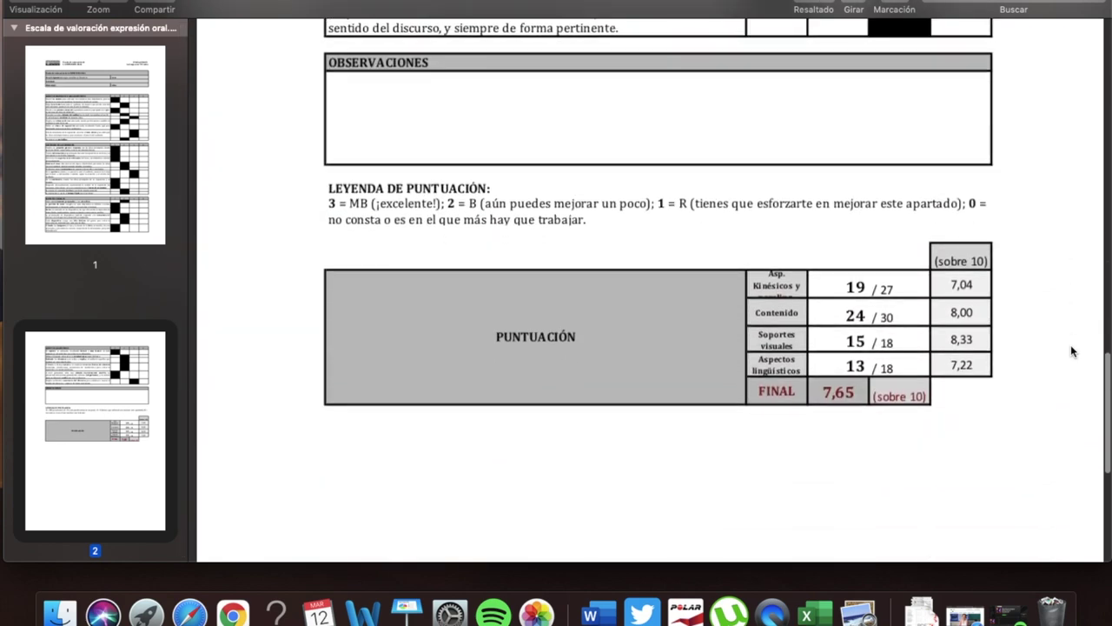